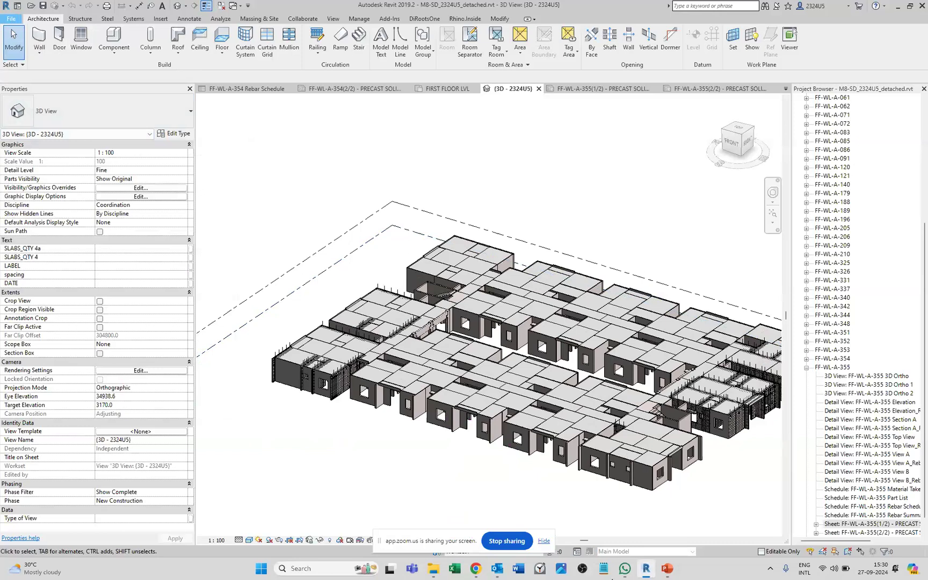
# Inspect the corner joint between walls FF-WL-A-056 and FF-WL-A-175 in the 3D model, selecting each wall in turn.
pyautogui.moveTo(650, 574)
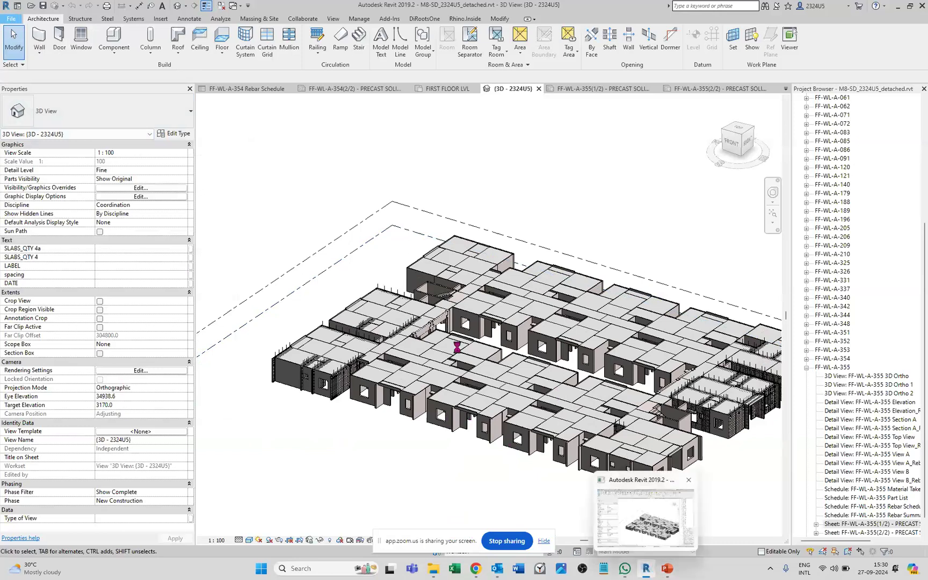
pyautogui.hotkey('alt', 'f')
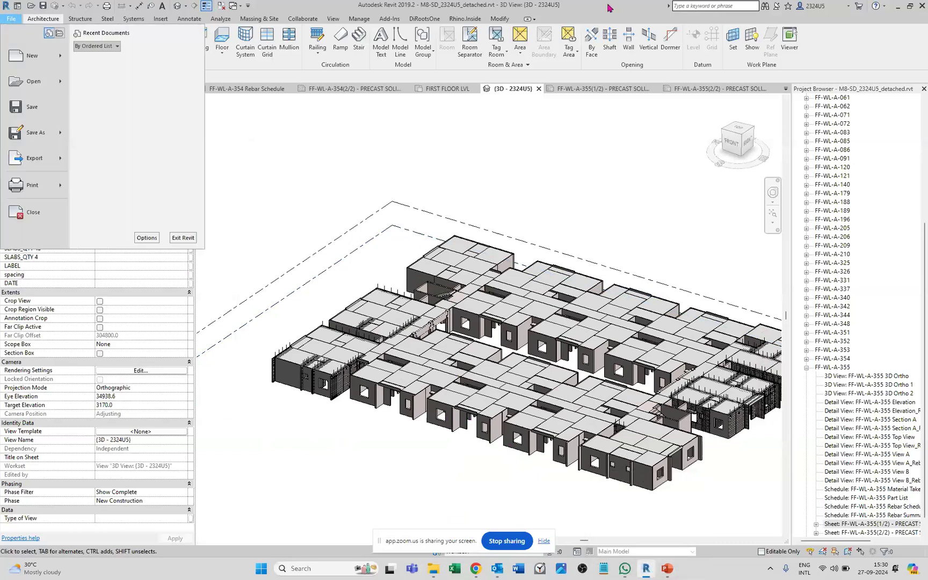
pyautogui.press('Escape')
pyautogui.scroll(10, 452, 280)
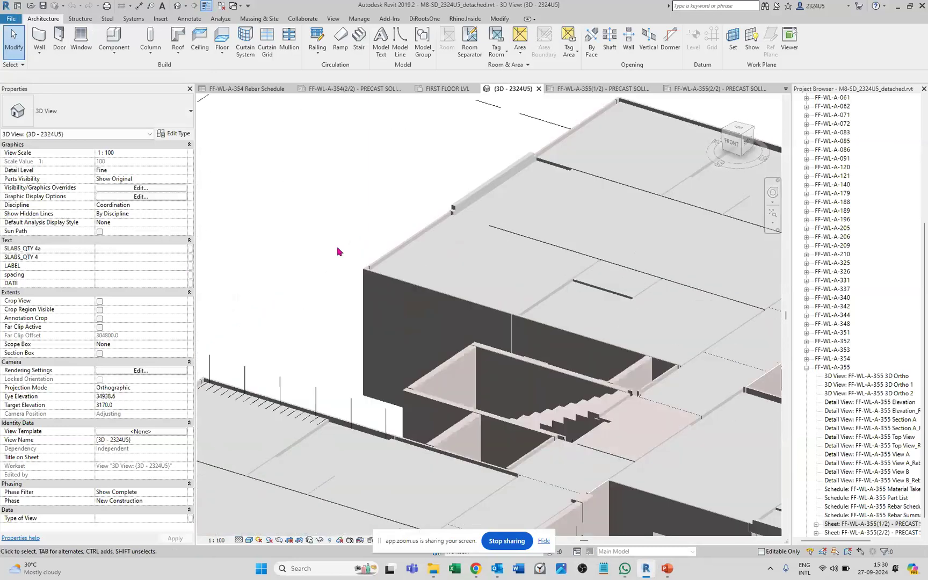
pyautogui.scroll(5, 380, 253)
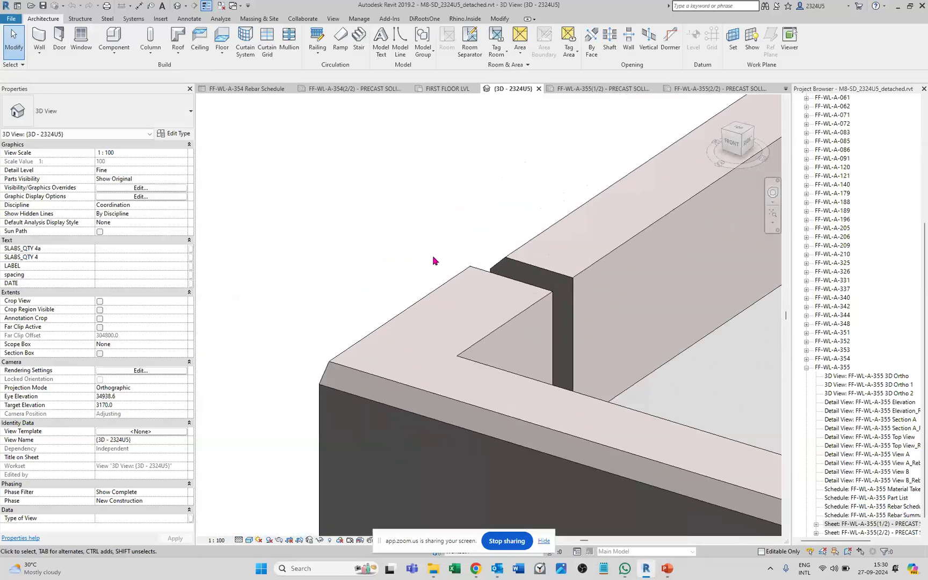
pyautogui.click(484, 252)
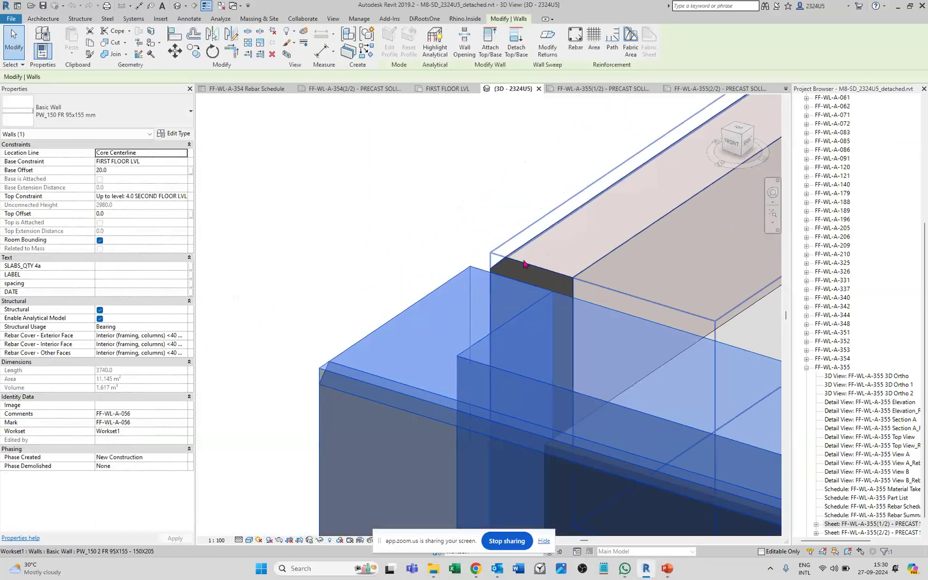
pyautogui.click(537, 267)
pyautogui.click(536, 267)
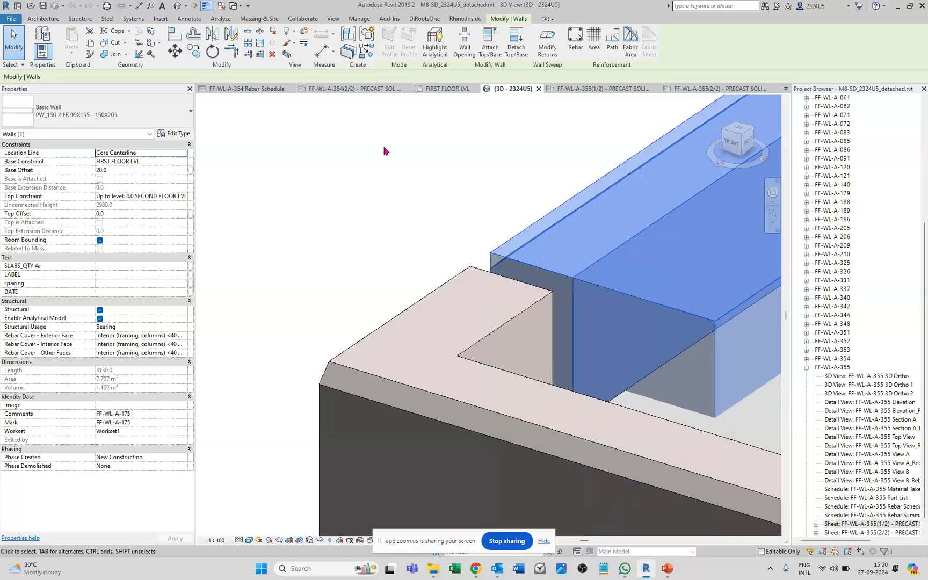
# Examine the wall joints and slab layout from the top view, from the building corner to the staircase area.
pyautogui.click(737, 132)
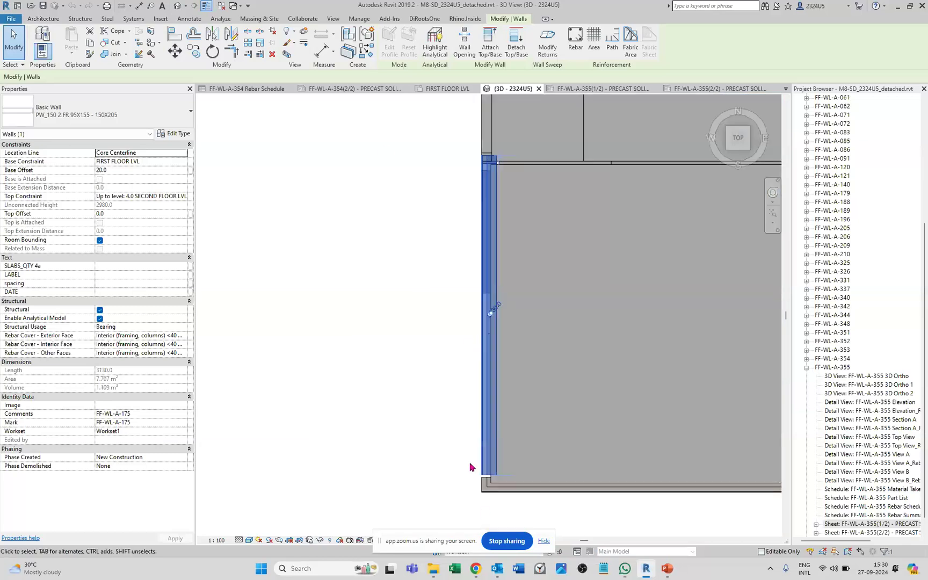
pyautogui.click(419, 443)
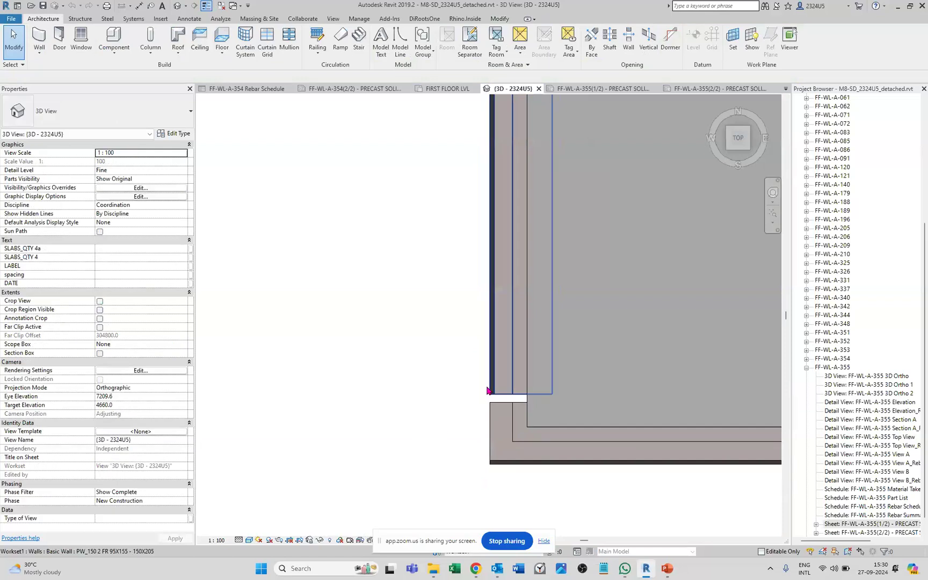
pyautogui.scroll(-7, 433, 432)
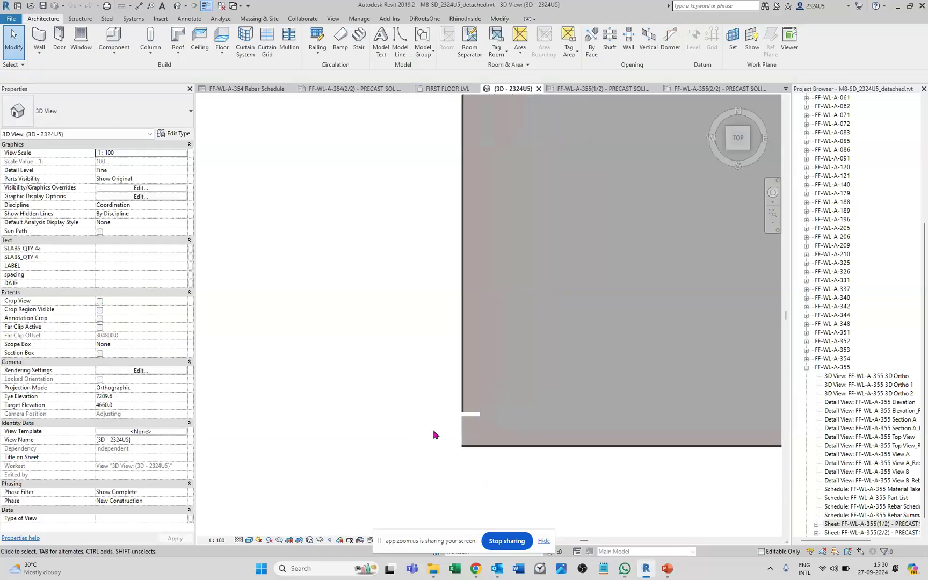
pyautogui.scroll(4, 655, 338)
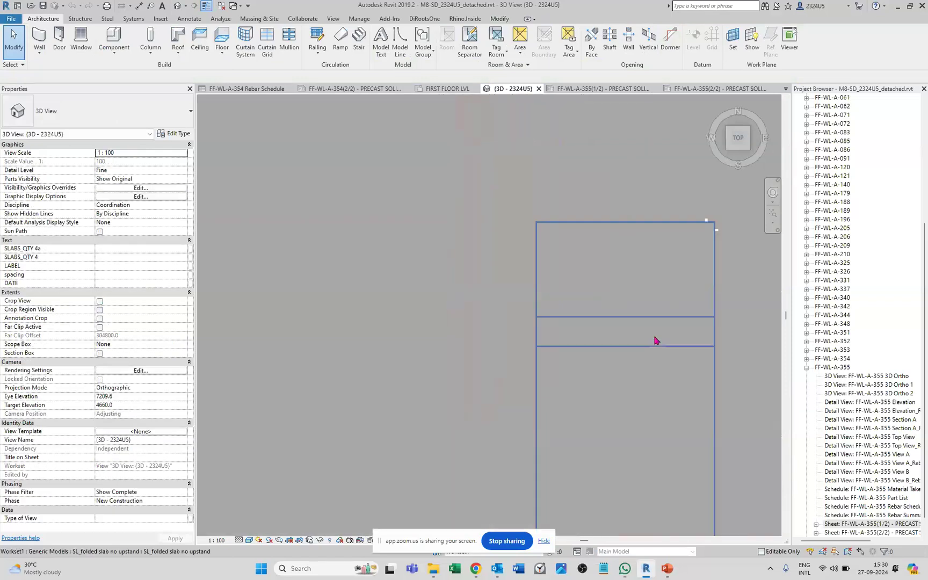
pyautogui.scroll(3, 634, 325)
pyautogui.scroll(-5, 510, 444)
pyautogui.scroll(5, 545, 425)
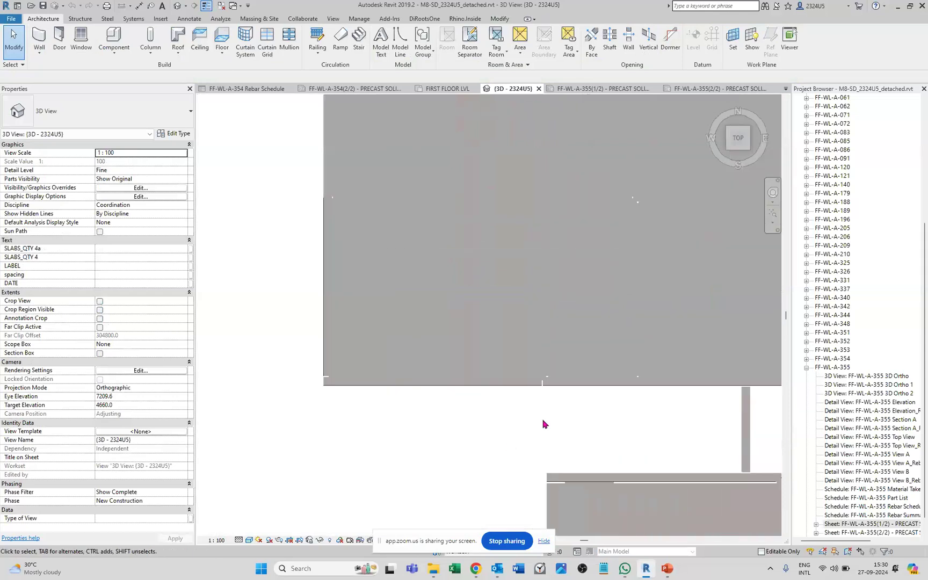
pyautogui.scroll(-3, 452, 427)
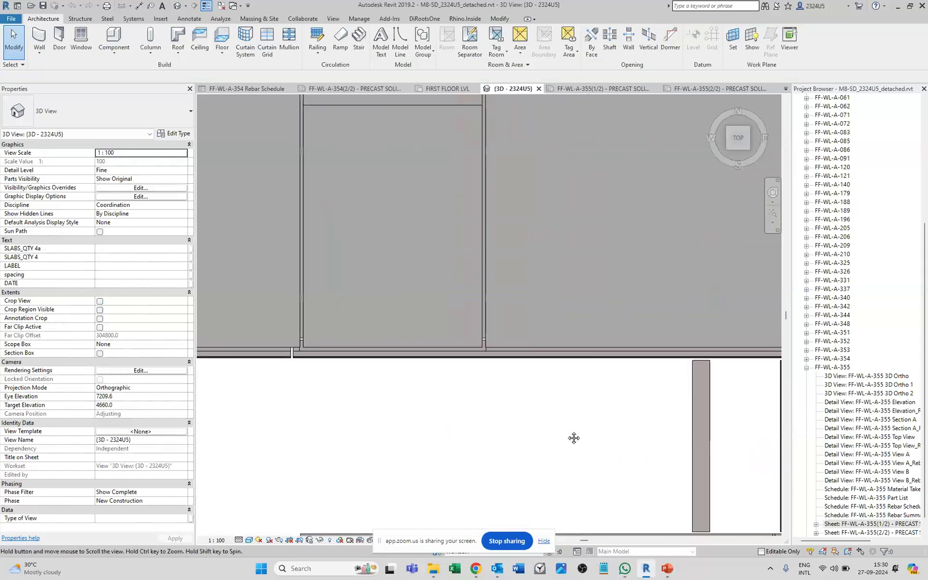
pyautogui.moveTo(573, 437); pyautogui.dragTo(342, 428, button='middle')
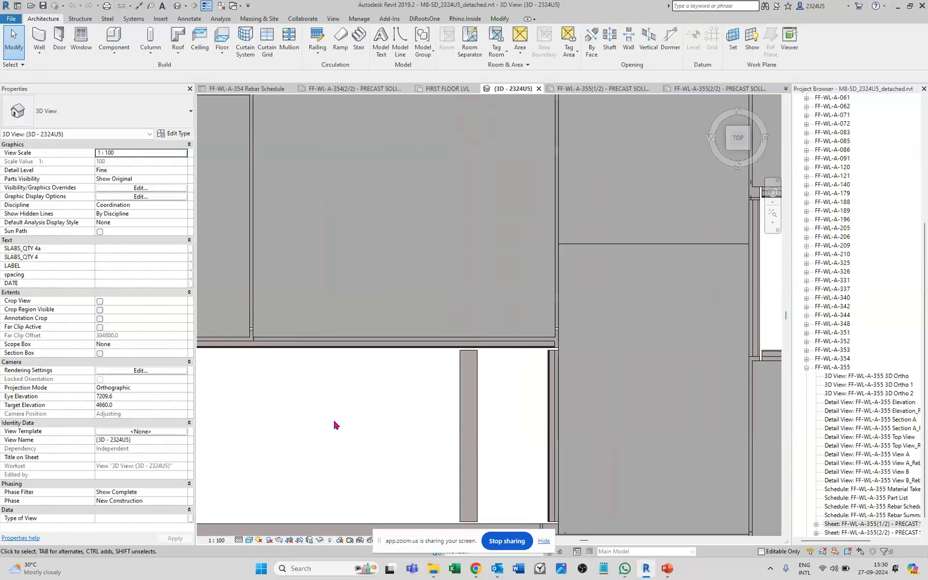
pyautogui.scroll(-3, 334, 425)
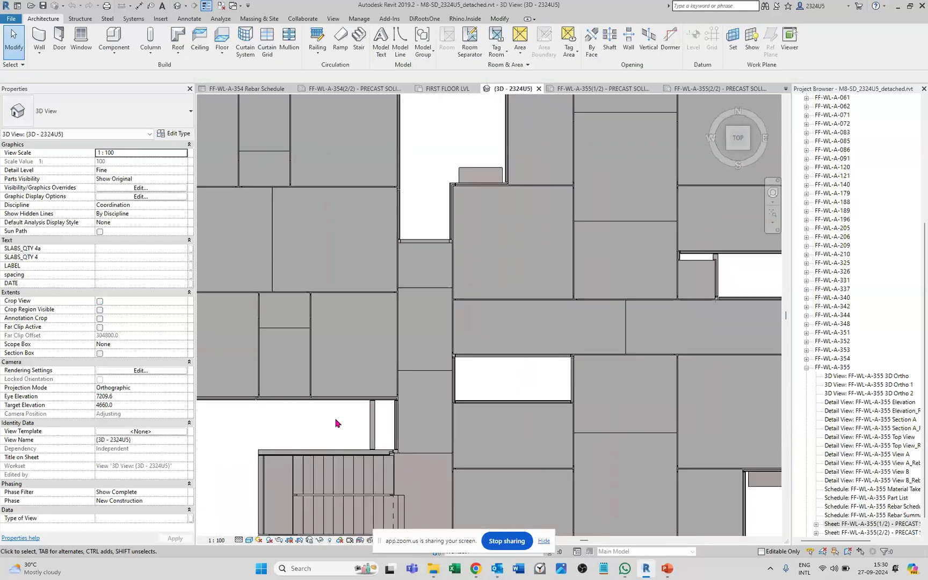
# Return to an isometric view and examine the wall opening and projecting rebar near the staircase.
pyautogui.click(729, 148)
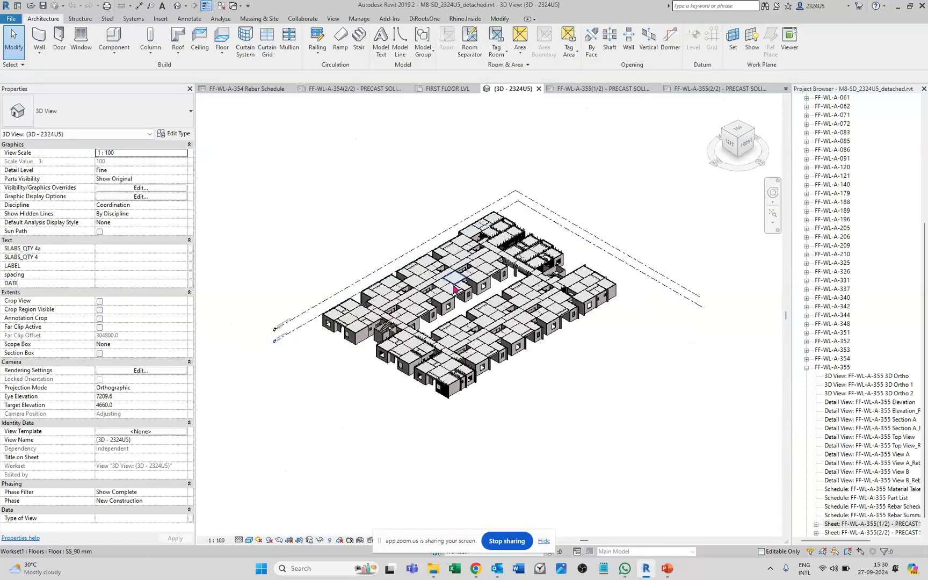
pyautogui.scroll(3, 545, 304)
pyautogui.moveTo(305, 340); pyautogui.dragTo(503, 267, button='middle')
pyautogui.scroll(5, 372, 292)
pyautogui.scroll(4, 440, 274)
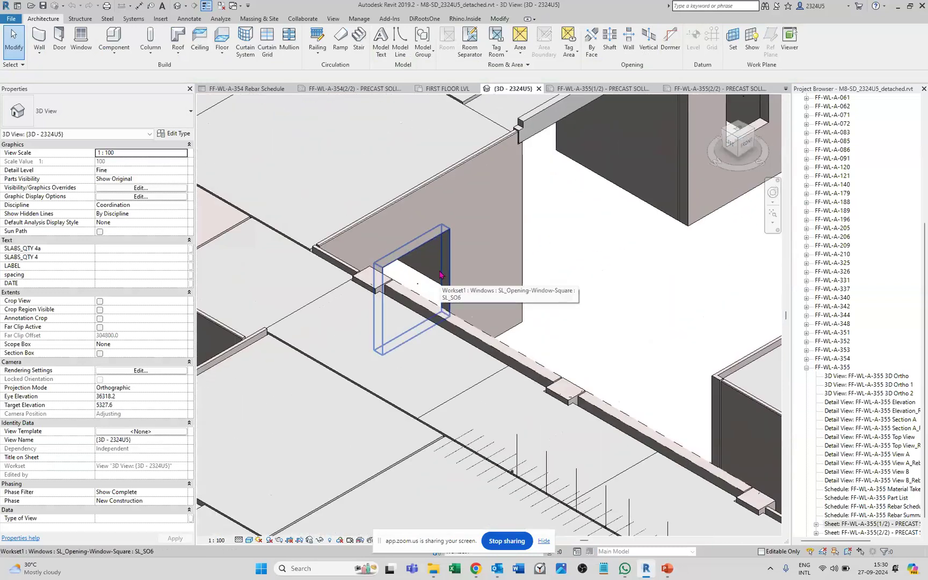
pyautogui.scroll(-5, 615, 303)
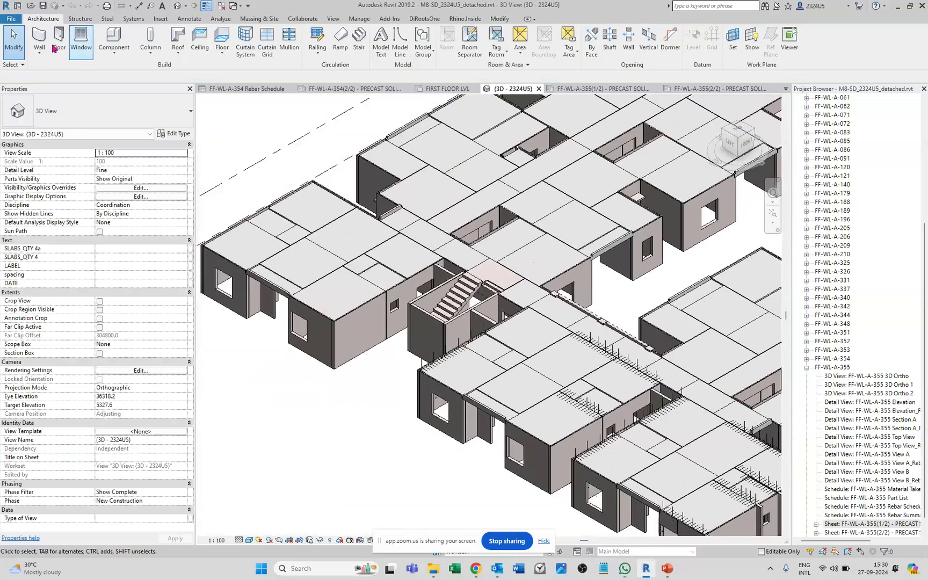
# Open the project Golden_Sands_2324U5.rvt, dismissing the missing central model notice and ignoring the unresolved references.
pyautogui.click(8, 19)
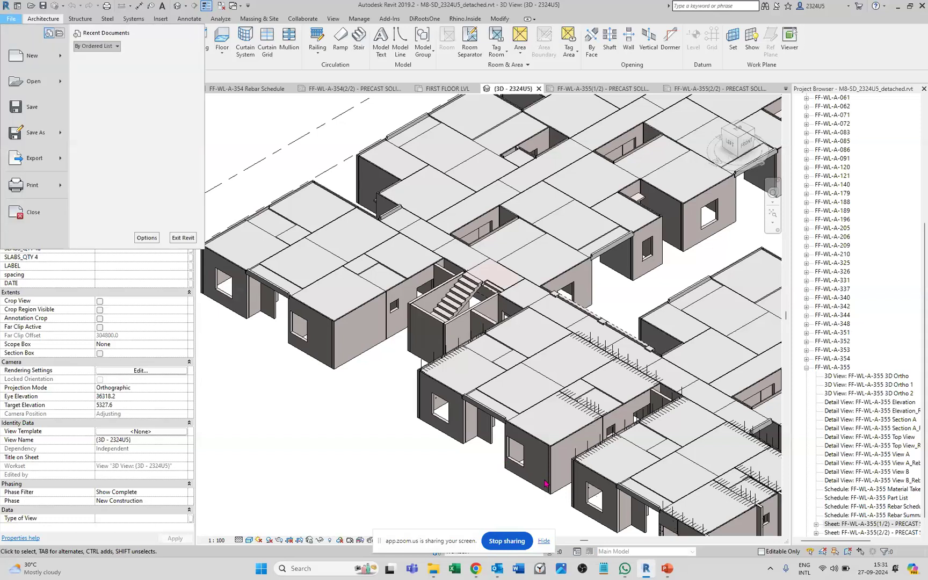
pyautogui.click(45, 86)
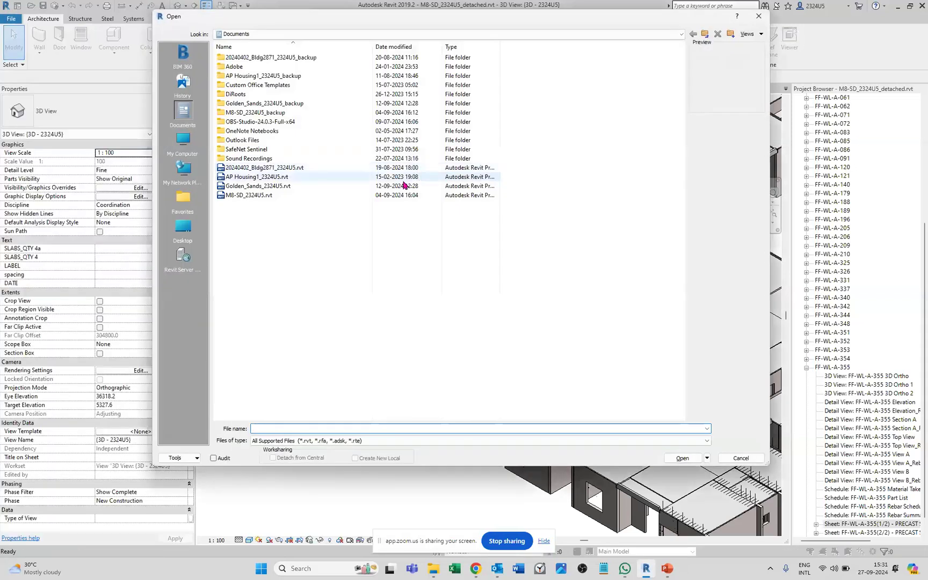
pyautogui.click(249, 196)
pyautogui.click(247, 188)
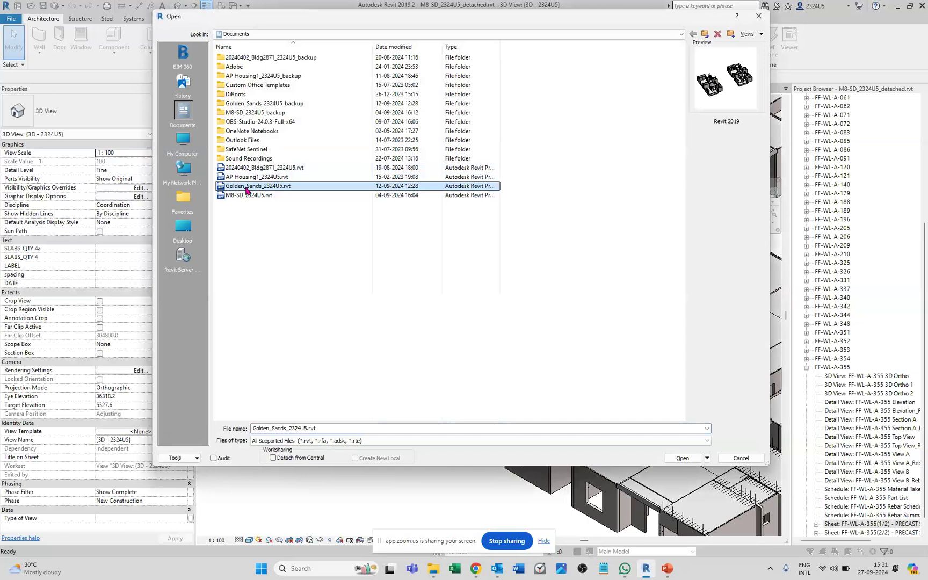
pyautogui.doubleClick(246, 188)
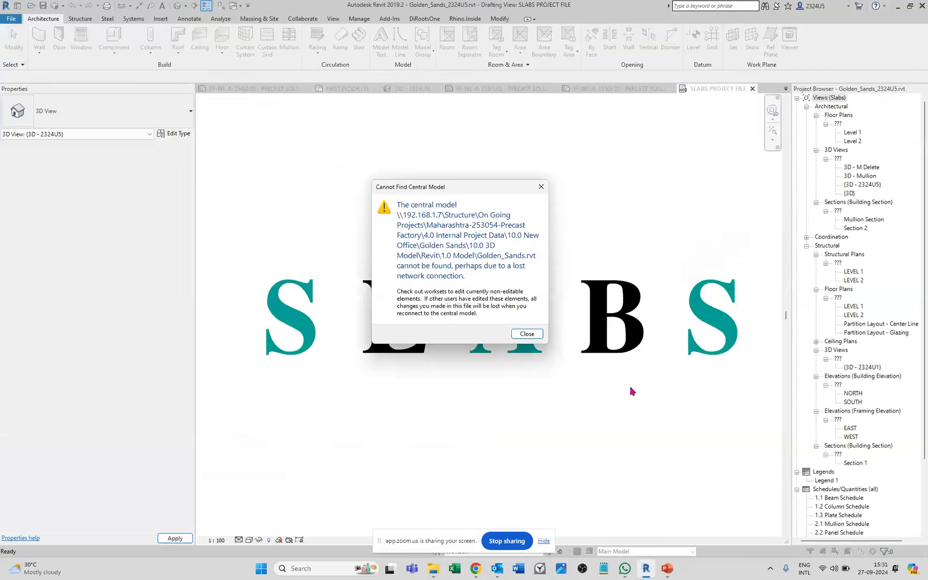
pyautogui.click(527, 336)
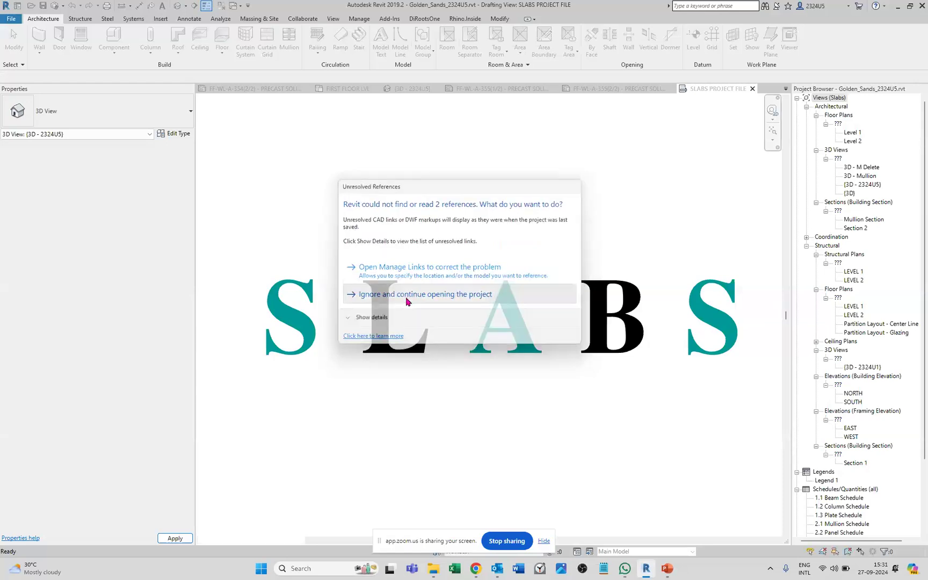
pyautogui.click(405, 297)
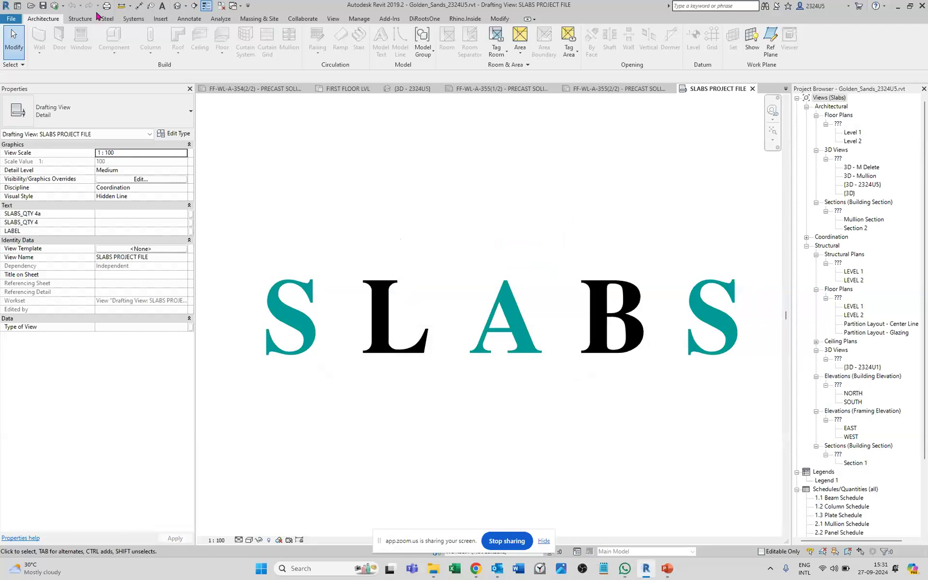
# Open the default 3D view of the Golden Sands project showing both building models.
pyautogui.click(178, 6)
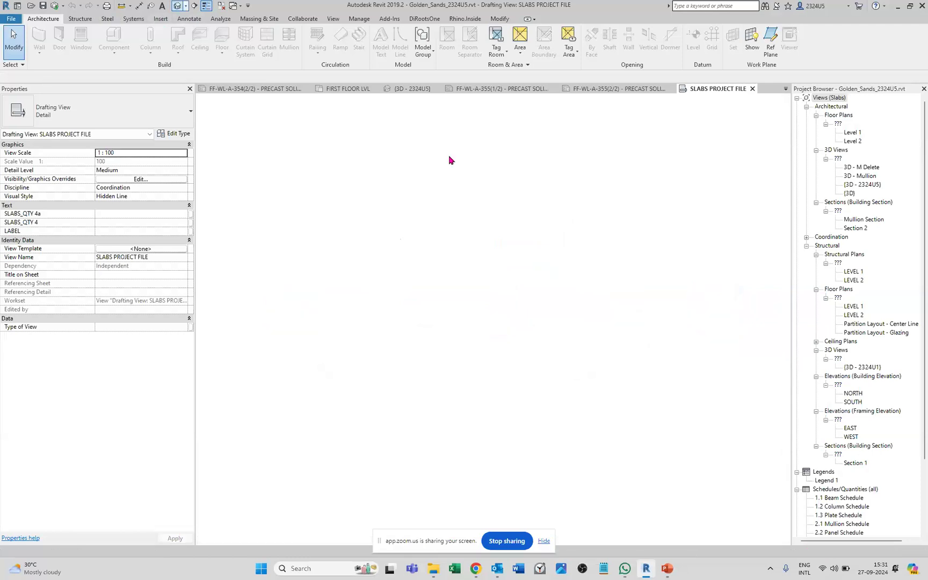
pyautogui.scroll(5, 330, 397)
pyautogui.scroll(-5, 330, 398)
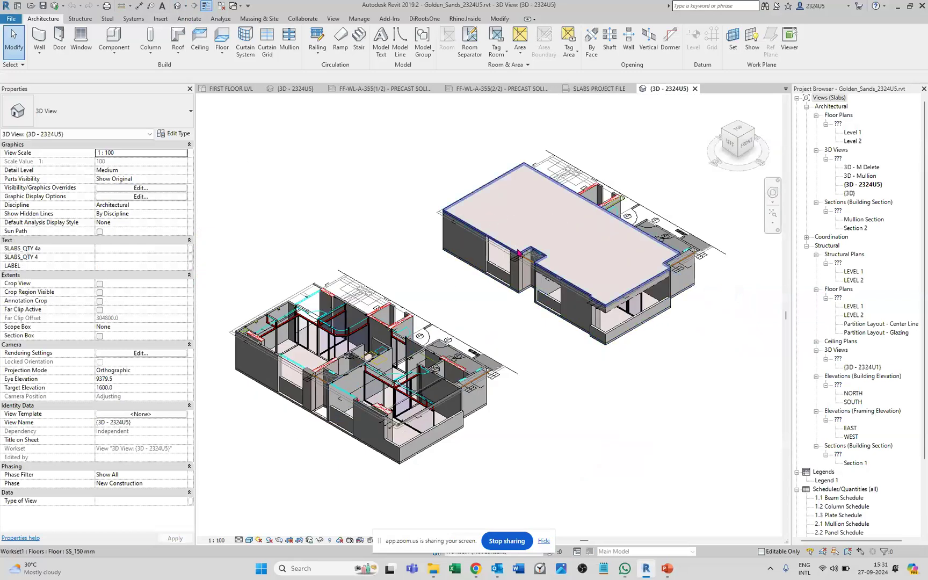
# Select the SS_150 mm floor slab covering one building to inspect the partitions and framing beneath it, and clear the selection.
pyautogui.click(518, 252)
pyautogui.scroll(3, 583, 232)
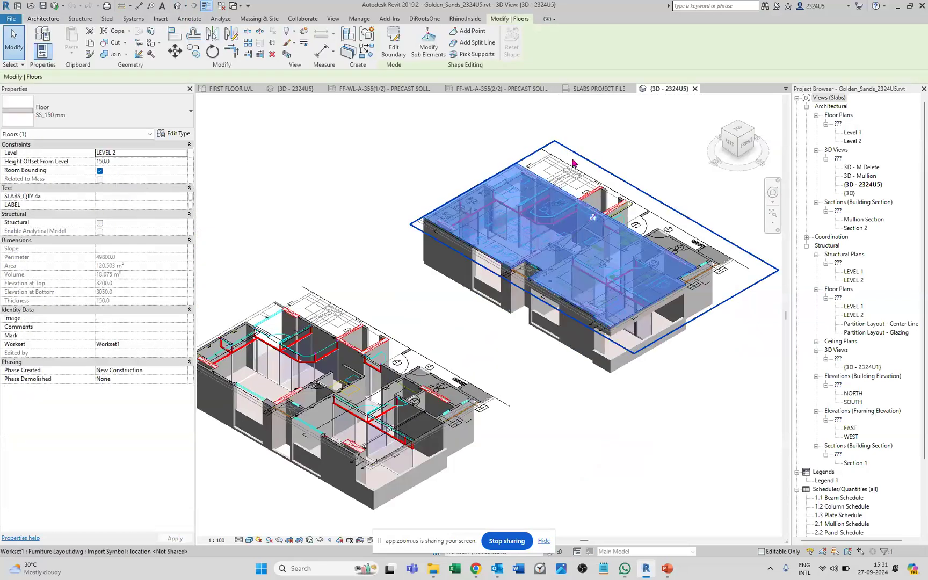
pyautogui.scroll(4, 582, 232)
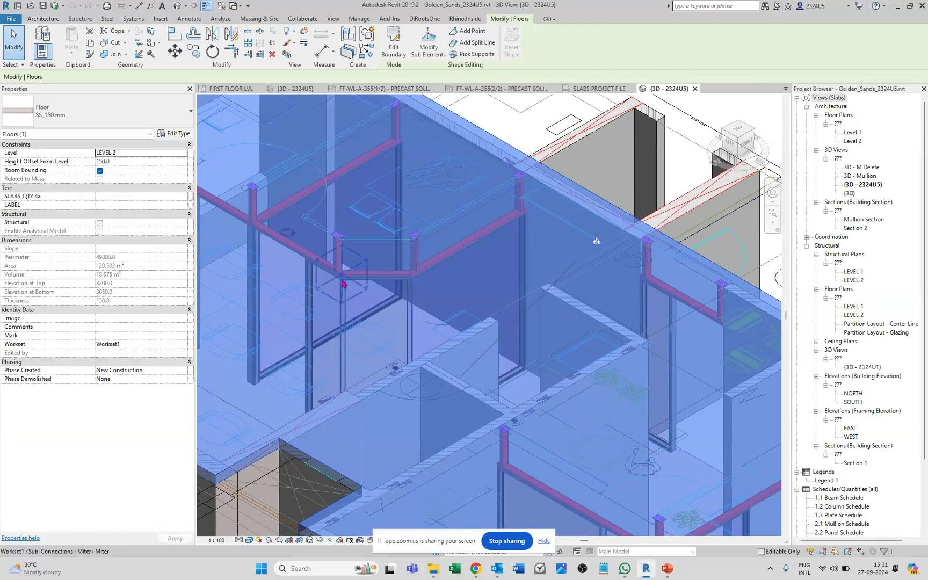
pyautogui.scroll(-6, 472, 203)
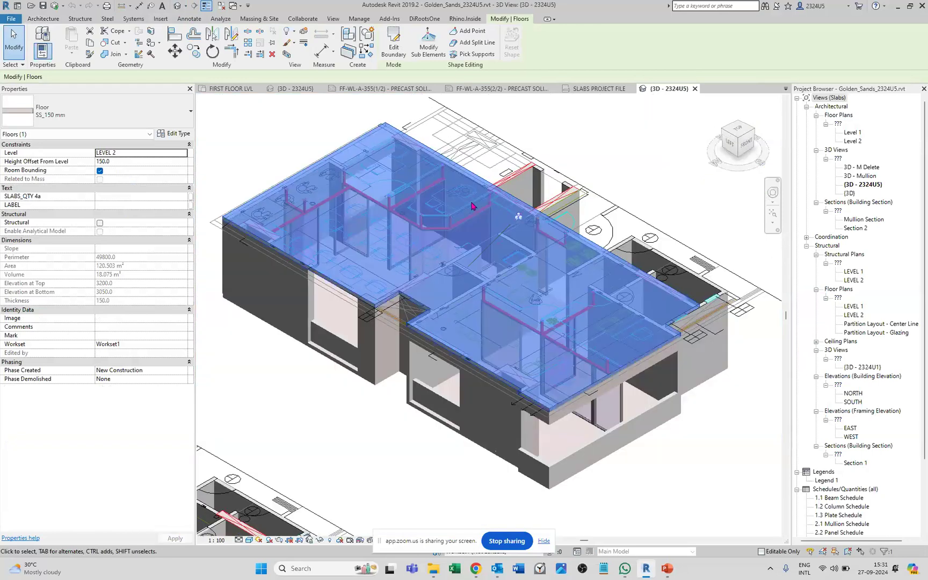
pyautogui.click(651, 185)
# Orient the 3D view to the front, turn on its section box, and hide the screen-sharing notice.
pyautogui.click(746, 143)
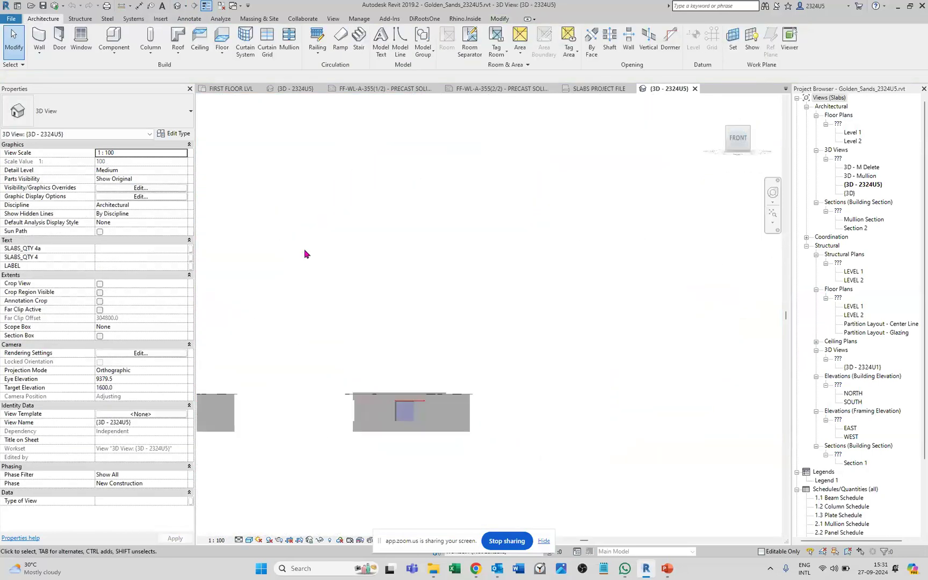
pyautogui.click(99, 336)
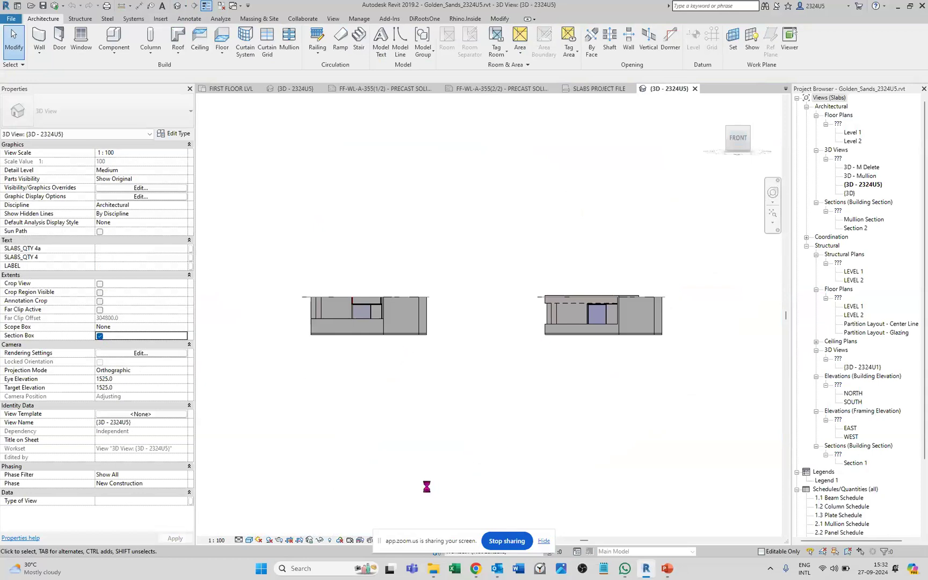
pyautogui.click(544, 541)
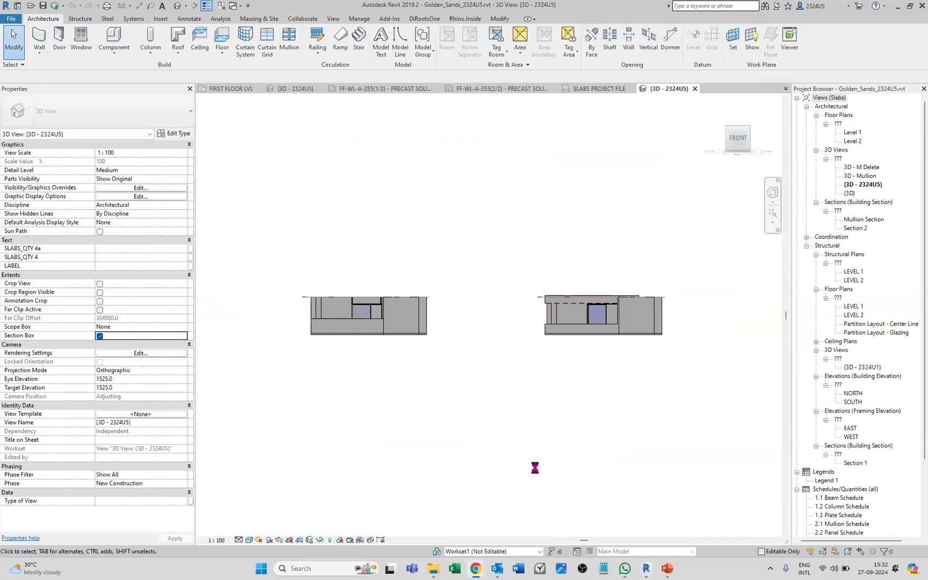
# Switch to the Precast Concrete Technology presentation in PowerPoint, browse the slides around the 3D Printing section, and return to Revit.
pyautogui.moveTo(507, 578)
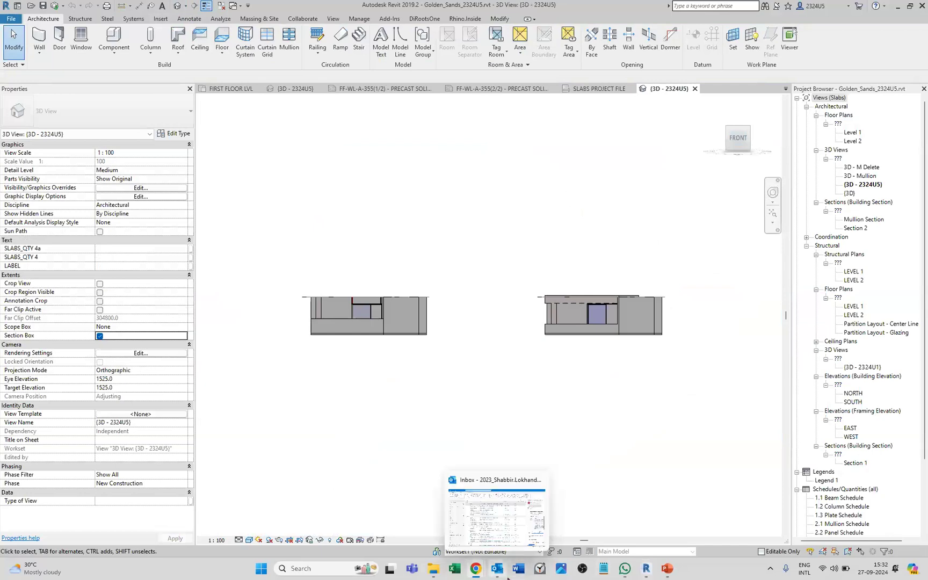
pyautogui.click(672, 574)
pyautogui.scroll(-10, 82, 285)
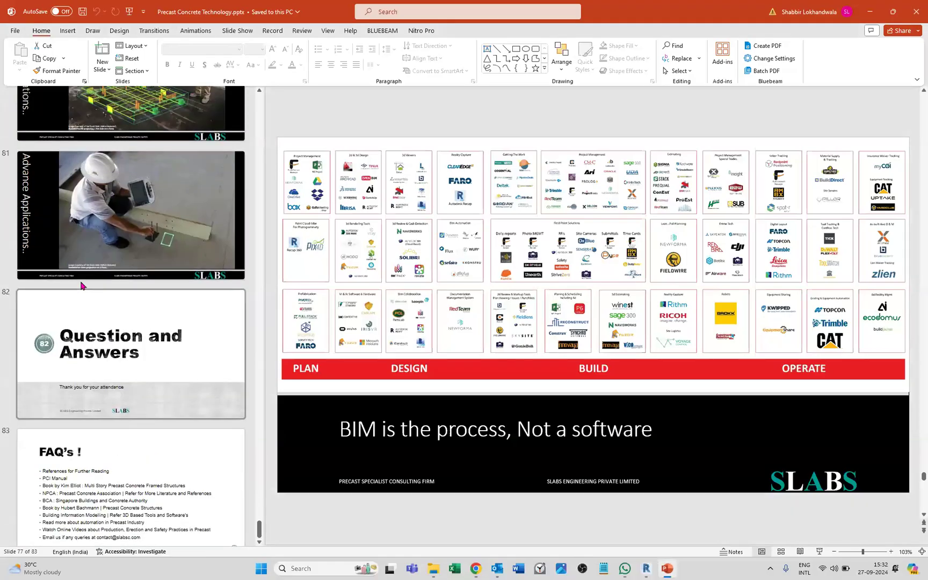
pyautogui.scroll(10, 83, 286)
pyautogui.scroll(8, 83, 286)
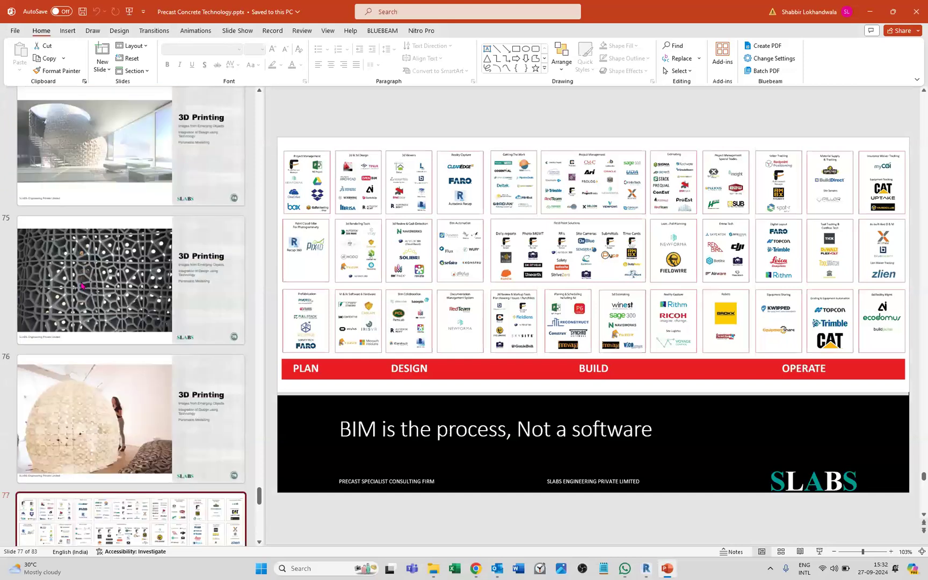
pyautogui.scroll(2, 123, 244)
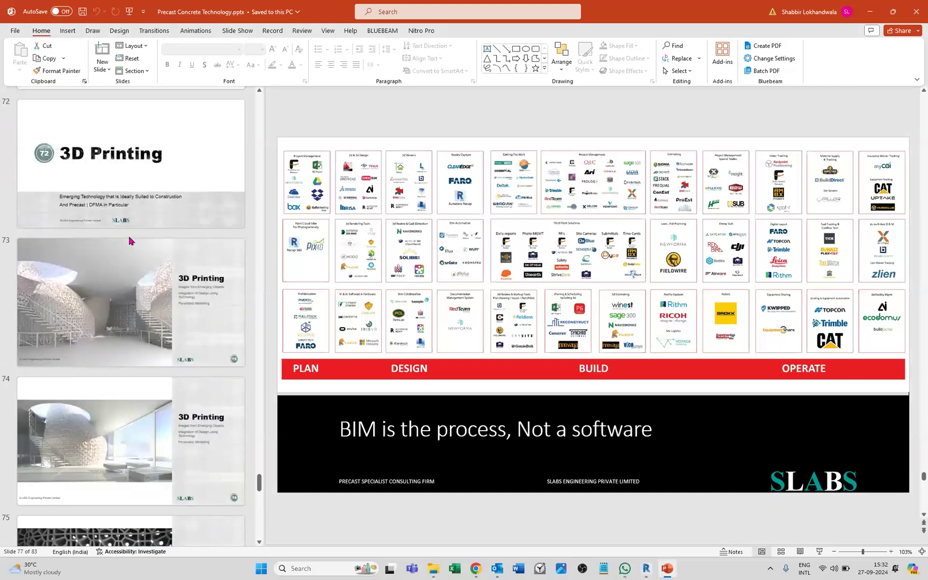
pyautogui.click(871, 13)
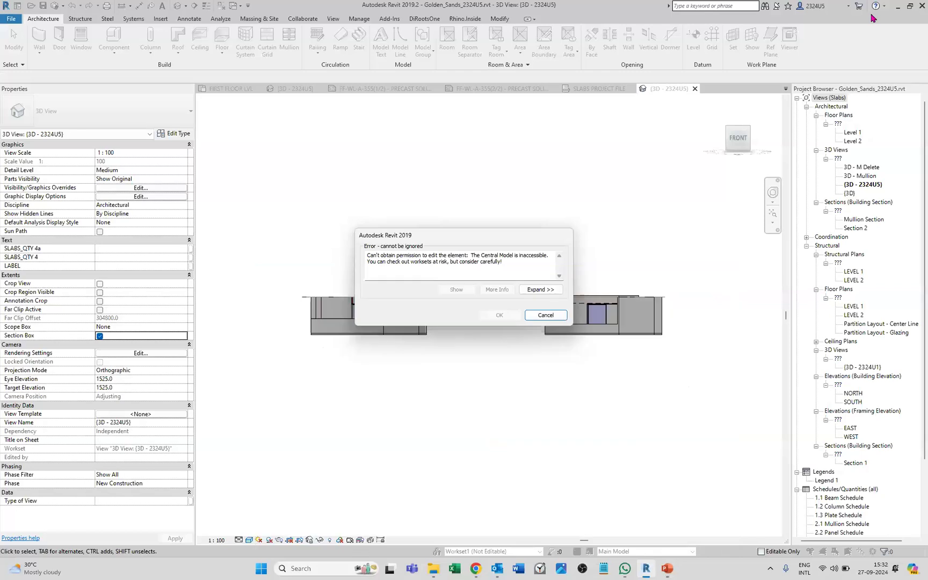
# Cancel the section box change and orient the 3D view back to an isometric corner view of both buildings.
pyautogui.click(551, 317)
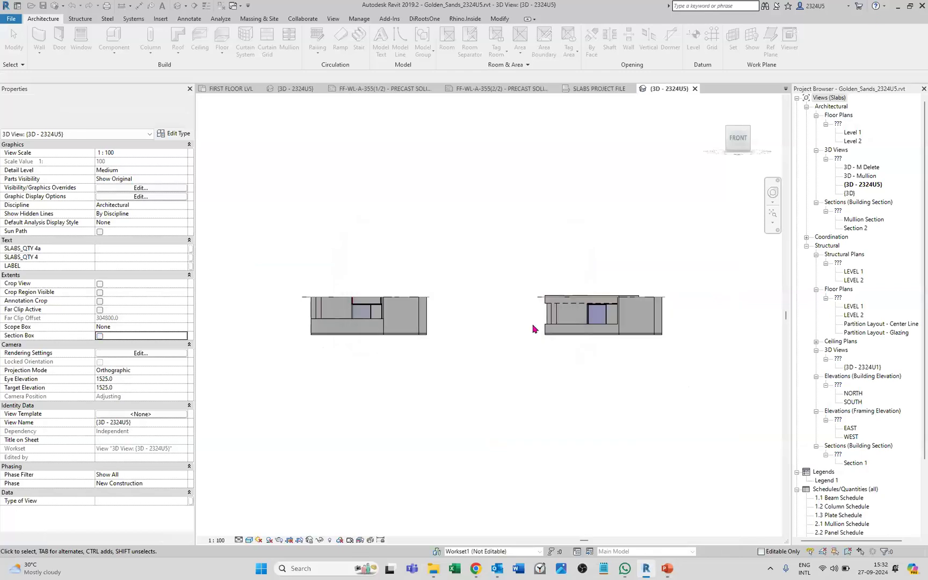
pyautogui.click(731, 137)
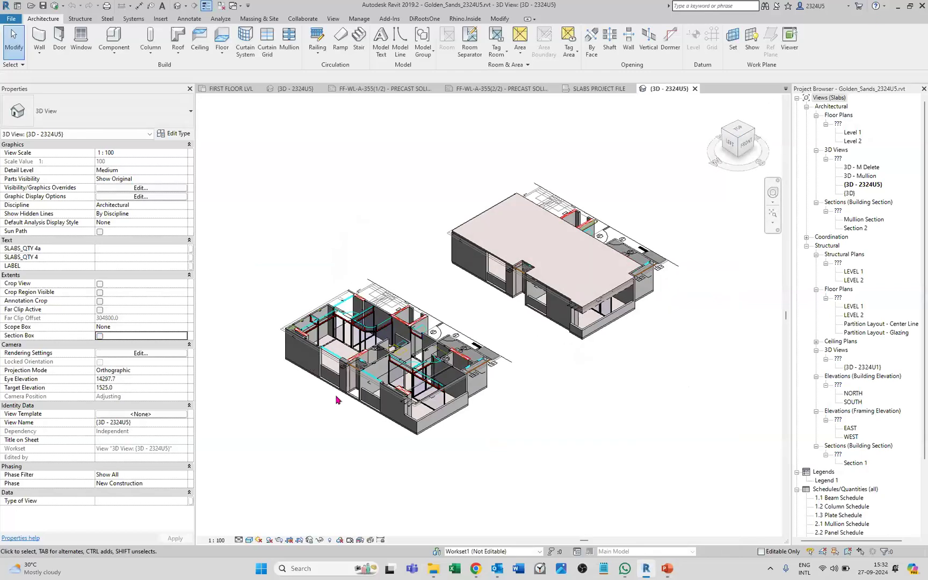
# Select the curtain wall panel beneath the red steel framing in the unroofed building to inspect its properties.
pyautogui.scroll(1, 362, 407)
pyautogui.scroll(4, 361, 406)
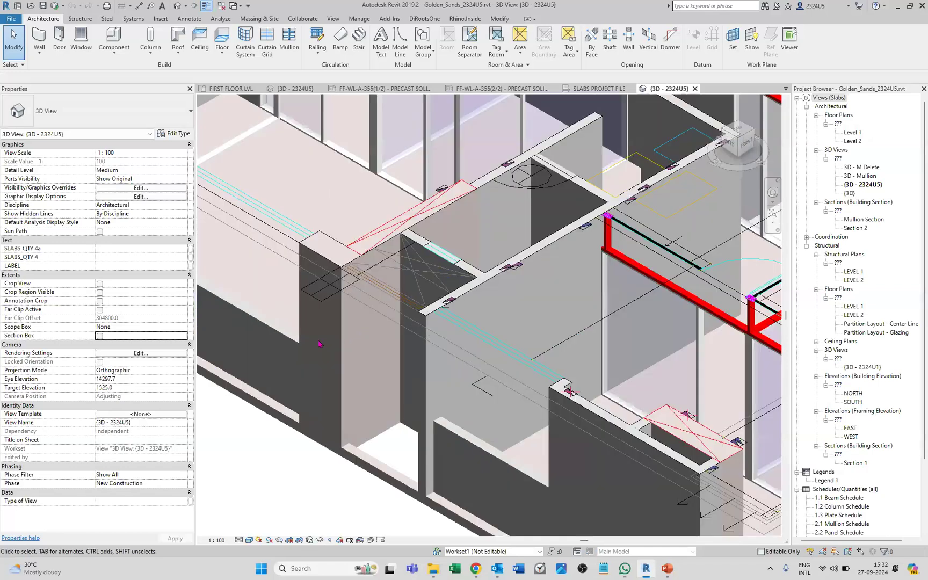
pyautogui.scroll(-3, 319, 344)
pyautogui.scroll(5, 424, 354)
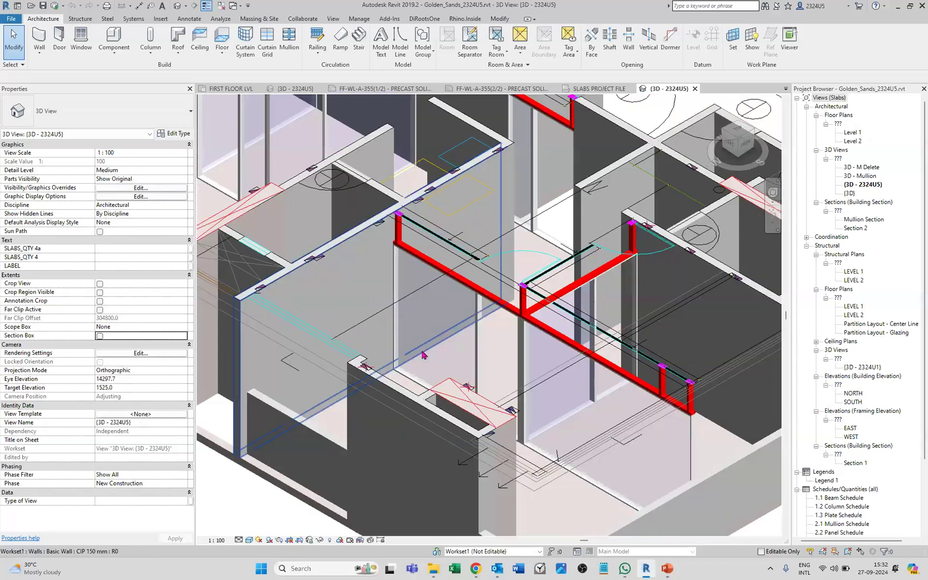
pyautogui.scroll(4, 479, 439)
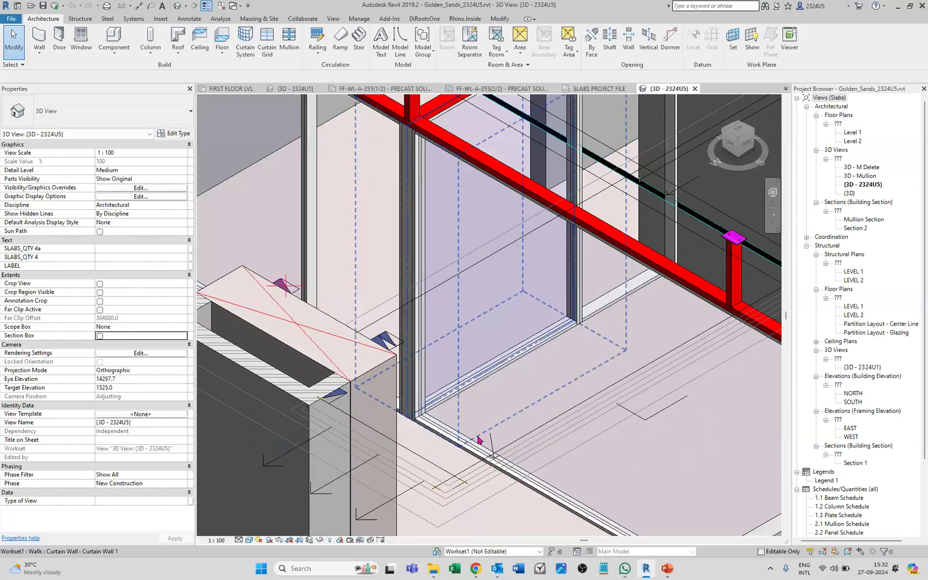
pyautogui.click(406, 419)
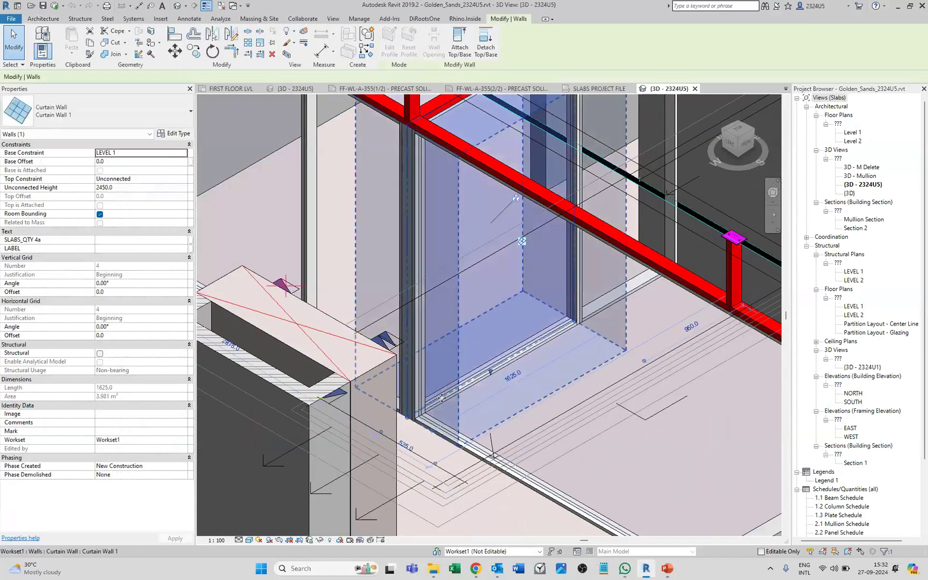
# Select the short RHS100x50x4 structural column above the curtain walls, inspect it with the surrounding steel framing and partitions, and clear the selection.
pyautogui.scroll(-4, 442, 398)
pyautogui.scroll(5, 453, 310)
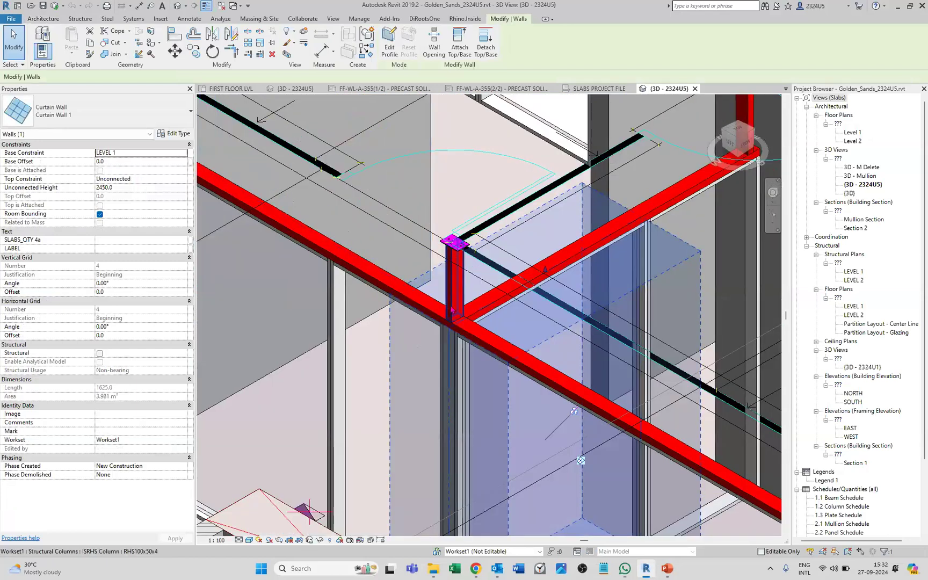
pyautogui.click(453, 310)
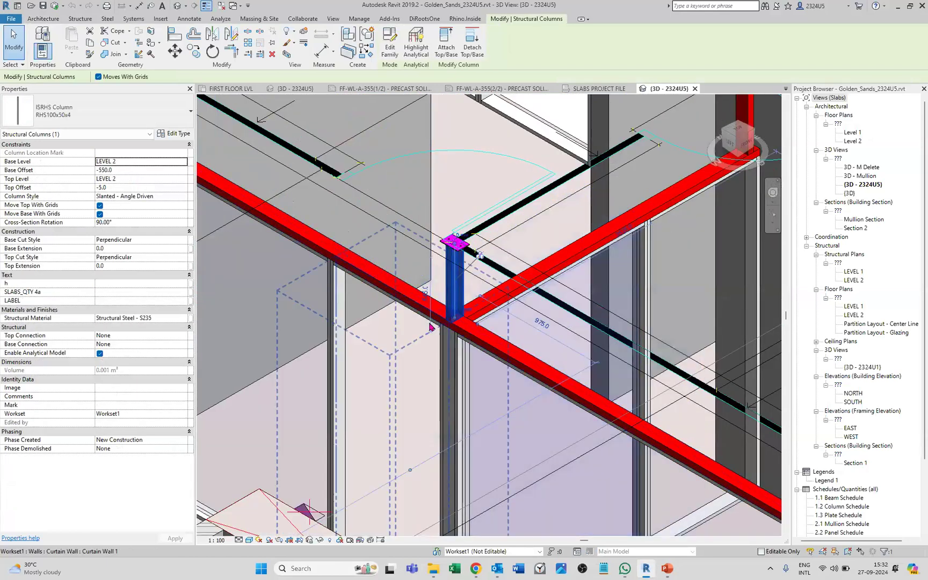
pyautogui.scroll(-4, 394, 349)
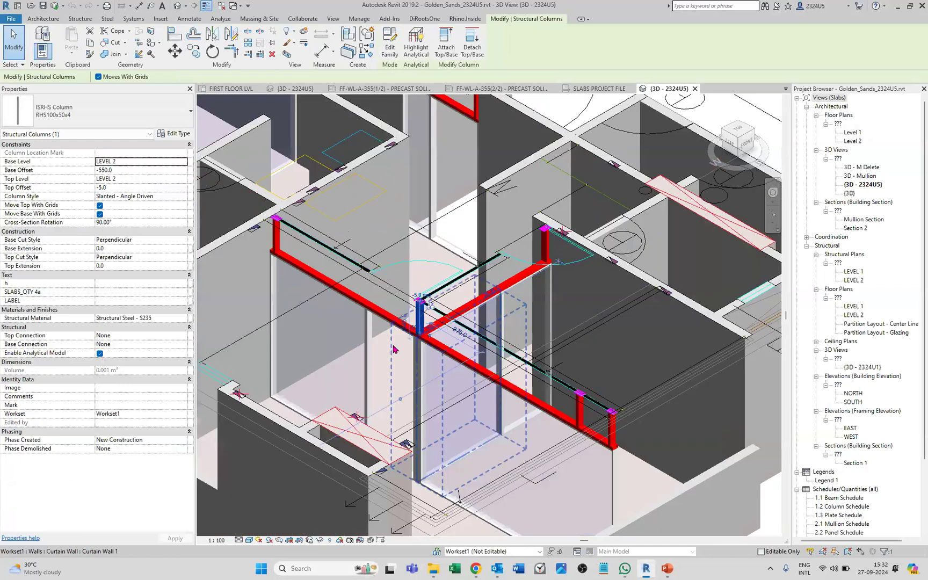
pyautogui.scroll(5, 629, 286)
pyautogui.scroll(-5, 630, 286)
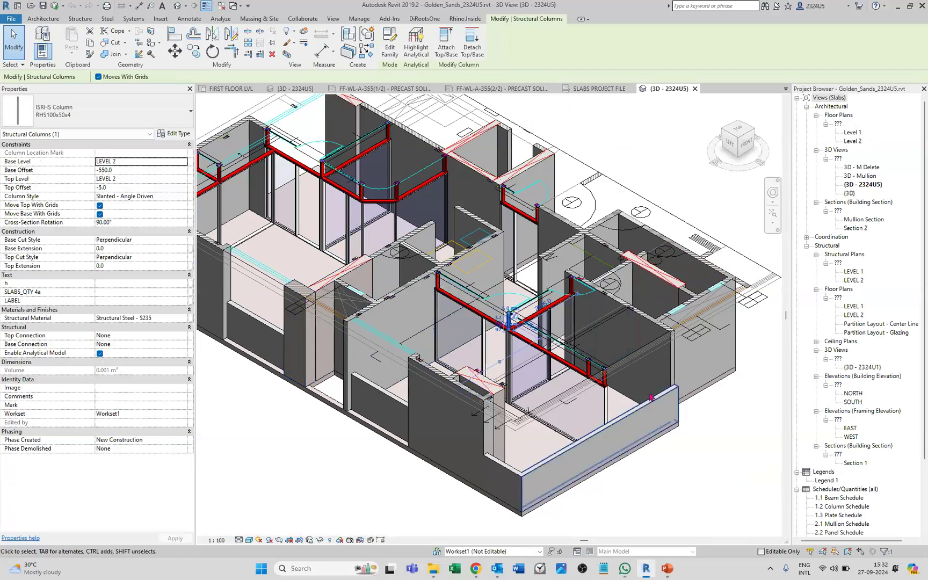
pyautogui.scroll(-3, 433, 280)
pyautogui.scroll(3, 433, 280)
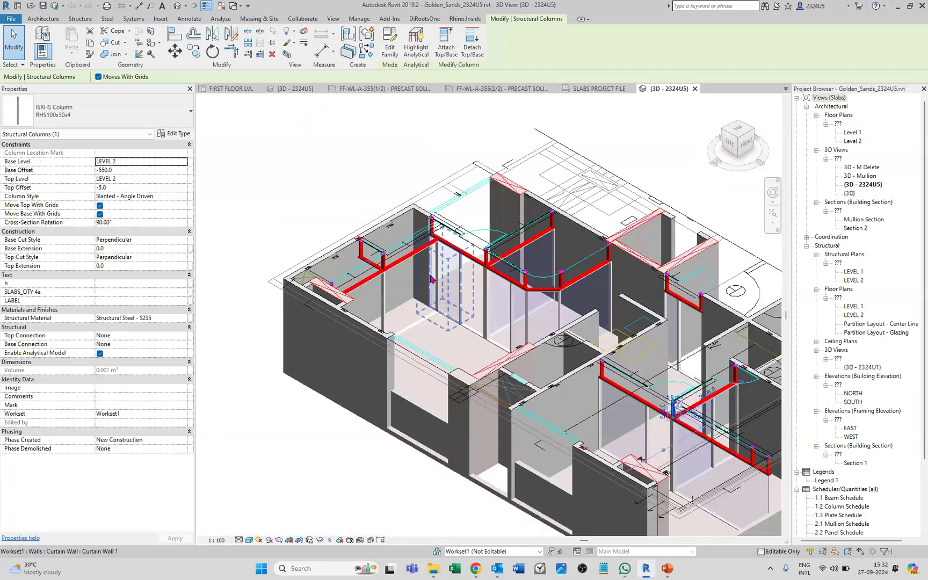
pyautogui.scroll(-2, 432, 279)
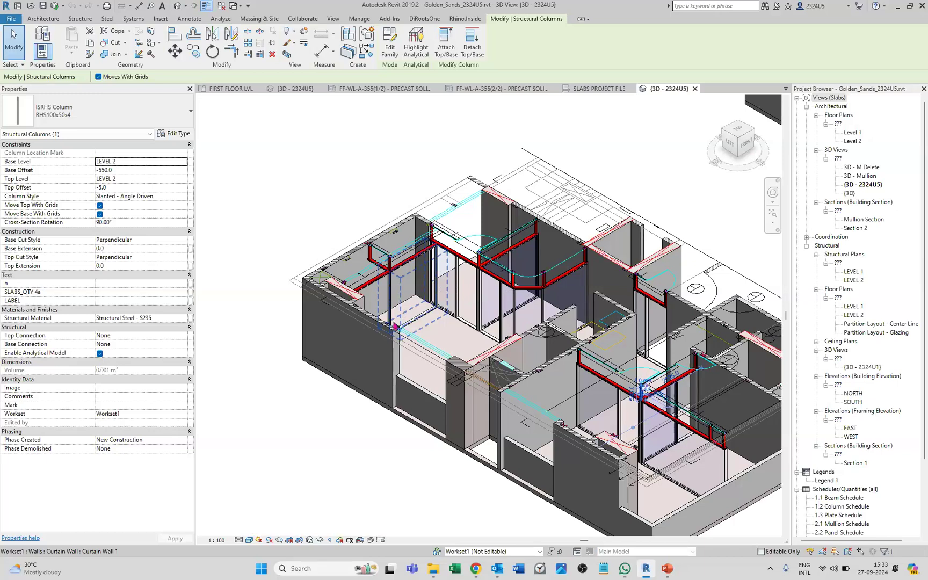
pyautogui.scroll(-3, 274, 373)
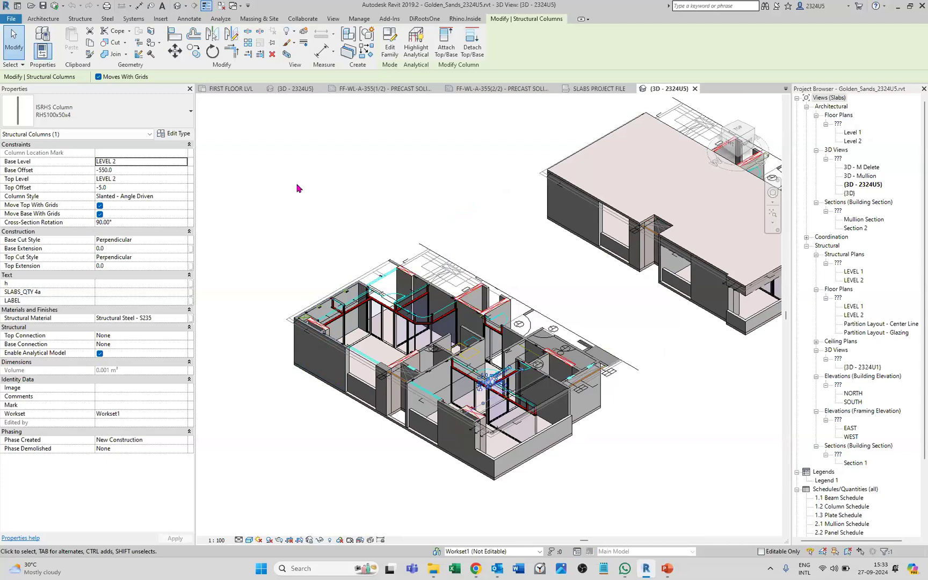
pyautogui.press('Escape')
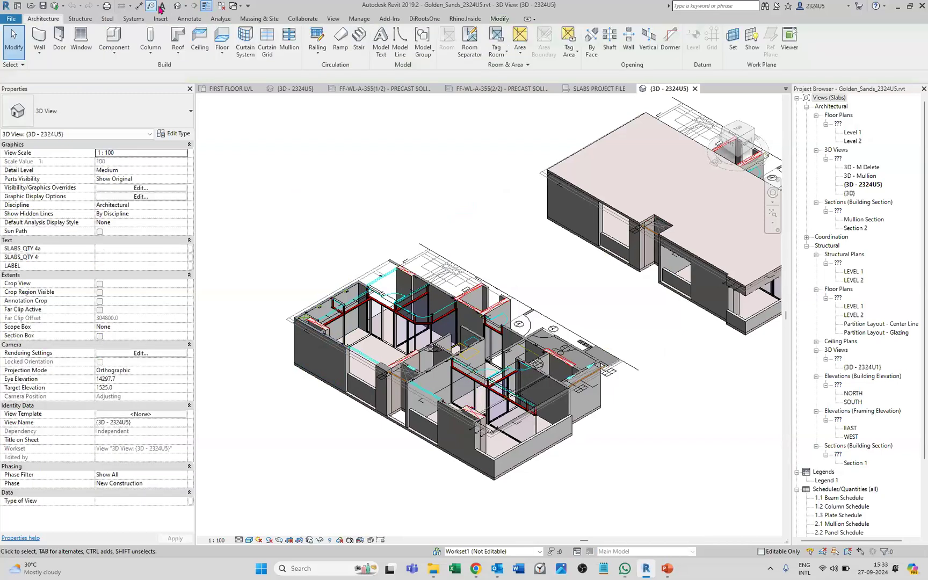
# Close the inactive views, keeping only the 3D views open.
pyautogui.click(221, 7)
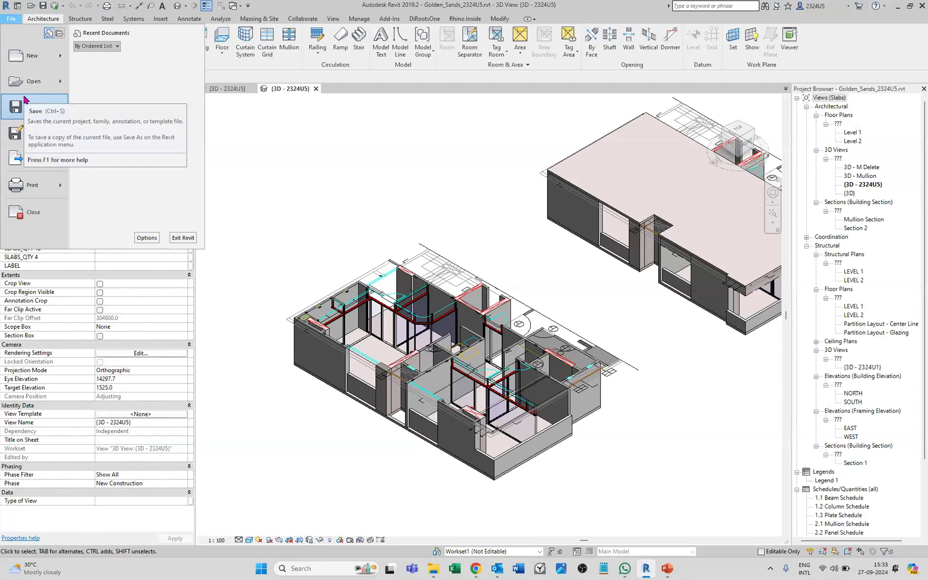
pyautogui.press('Escape')
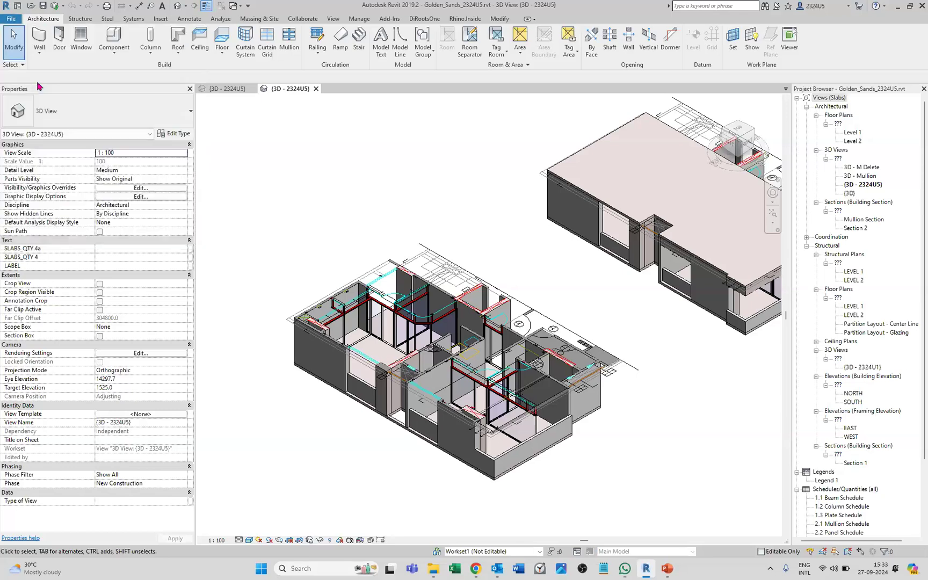
# Open 20240402_Bldg2871_2324U5.rvt detached from central with its worksets preserved, dismissing the missing central model notice and accepting the listed worksets.
pyautogui.hotkey('ctrl', 'o')
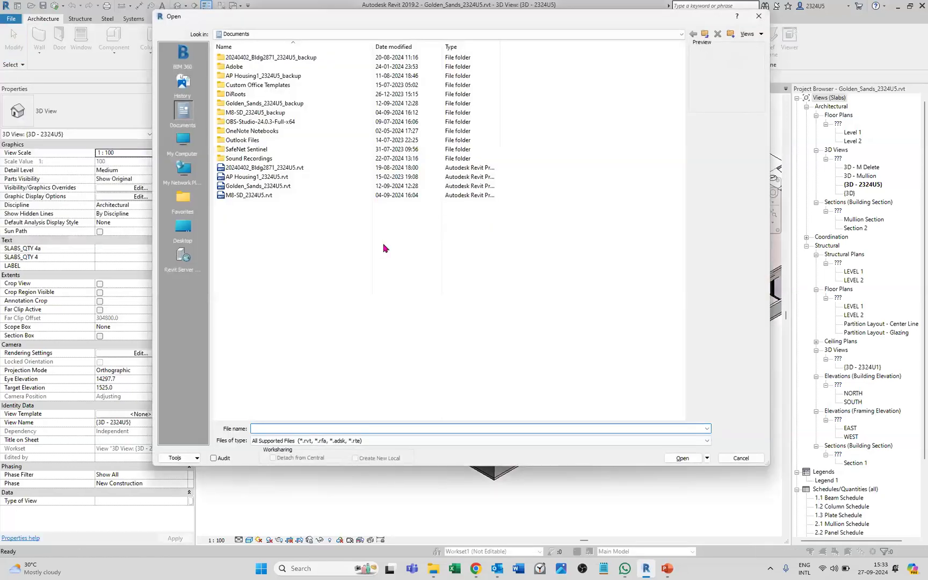
pyautogui.click(289, 168)
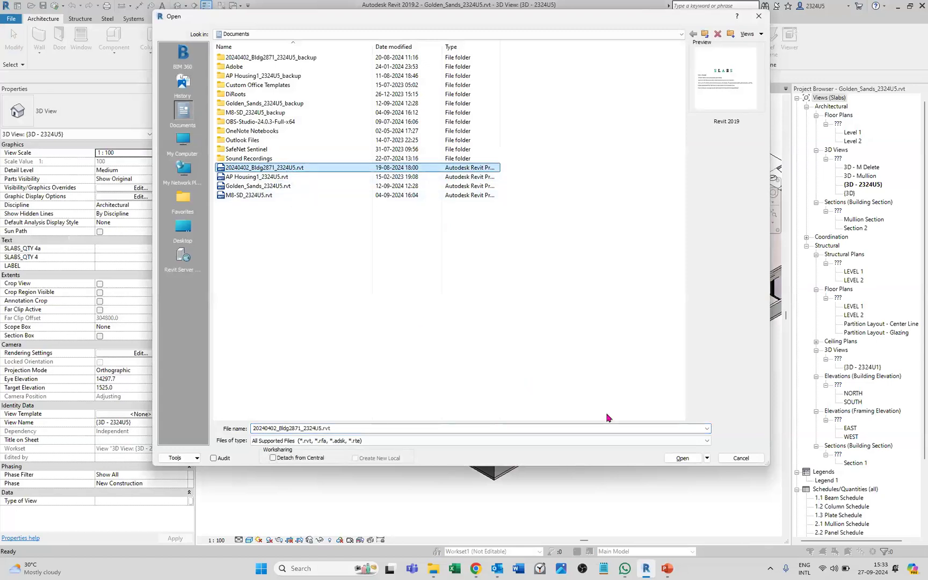
pyautogui.click(298, 460)
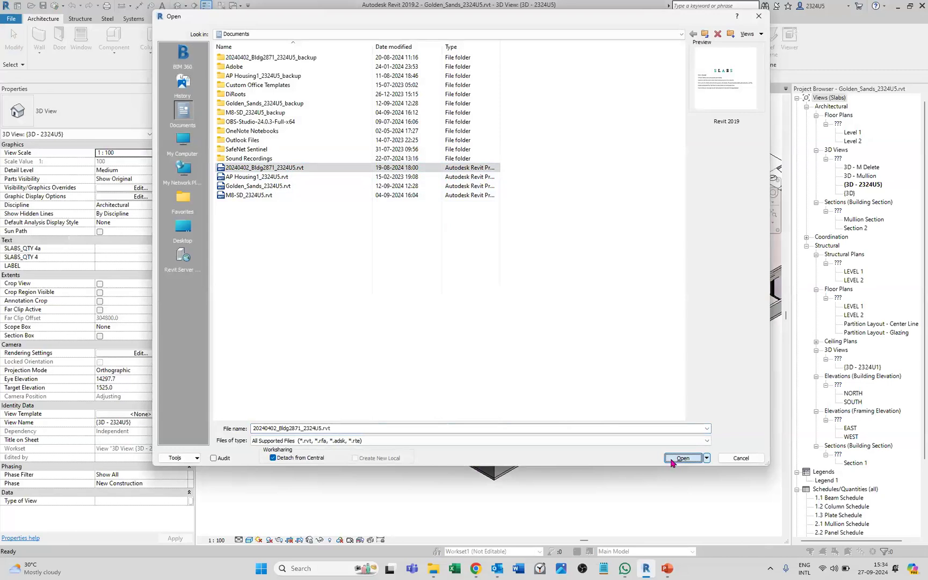
pyautogui.click(681, 459)
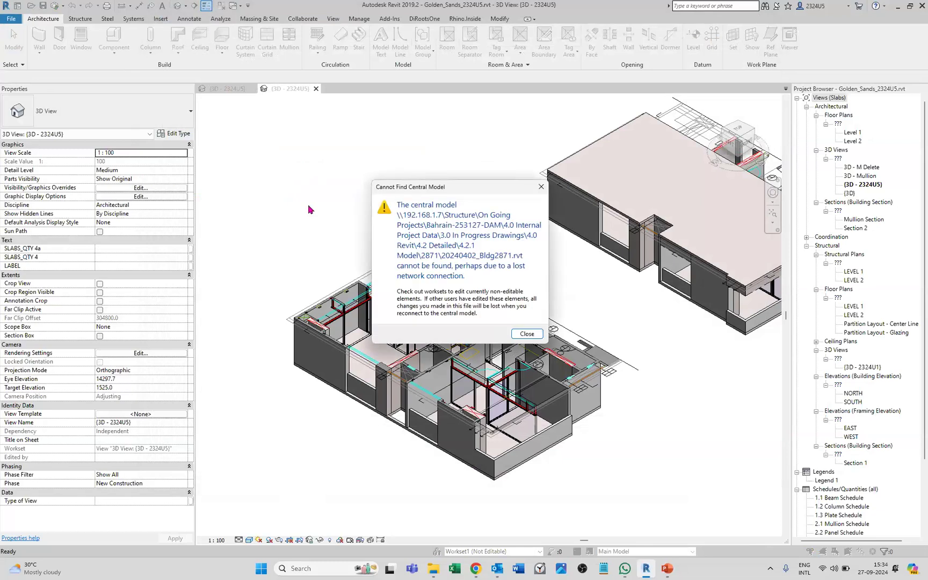
pyautogui.click(527, 334)
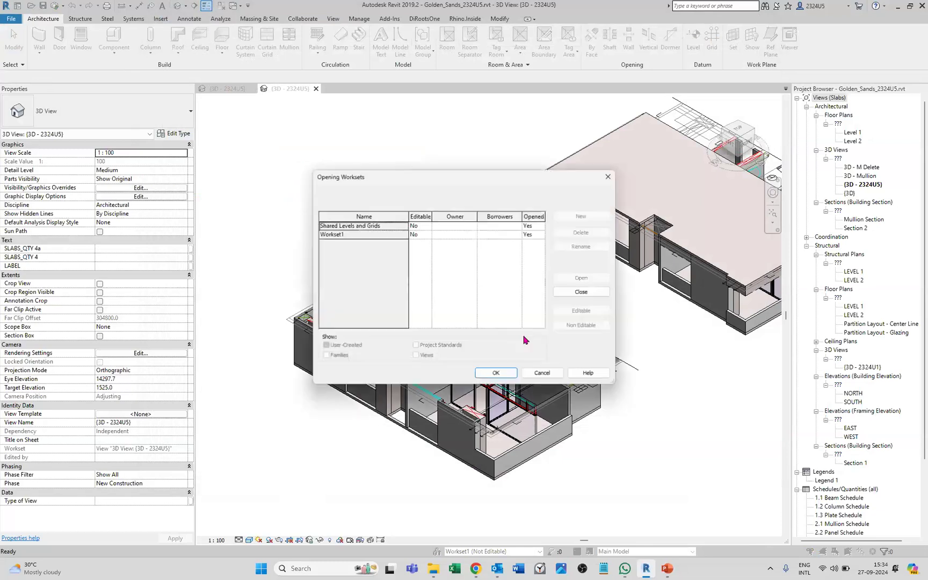
pyautogui.click(494, 373)
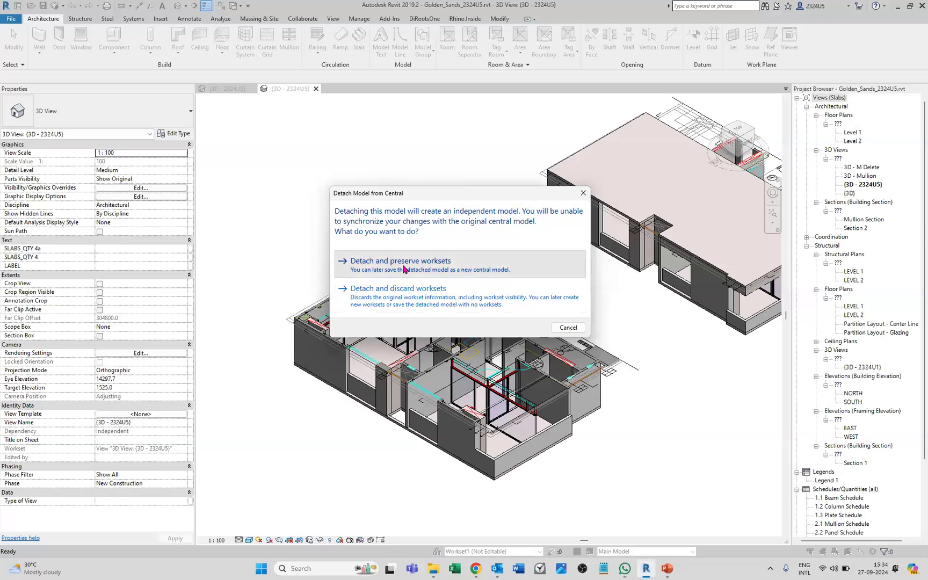
pyautogui.click(404, 263)
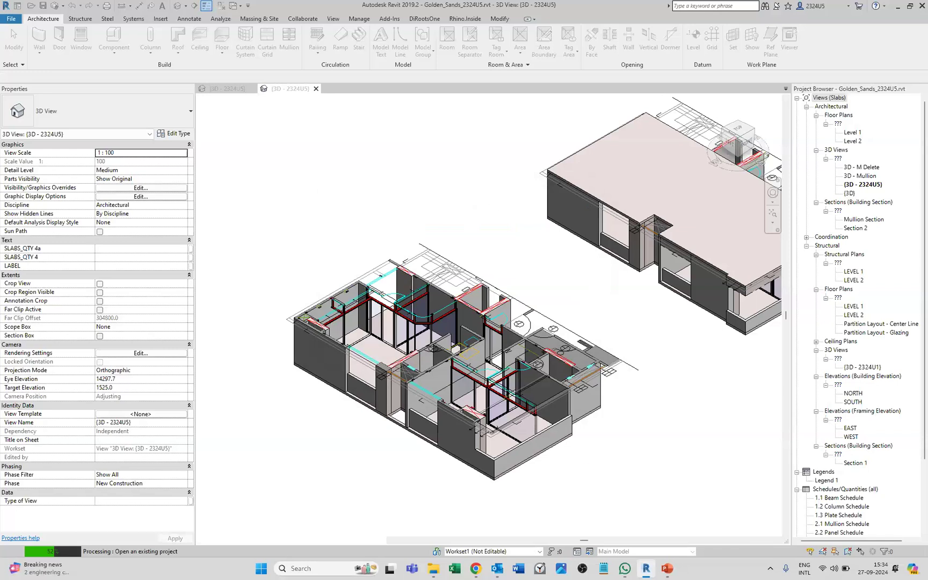
# Switch to the PowerPoint presentation and show slide 46 on the precast cladding of the Saifee Masjid in Mumbai, enlarging its photo.
pyautogui.click(667, 568)
pyautogui.scroll(-15, 181, 312)
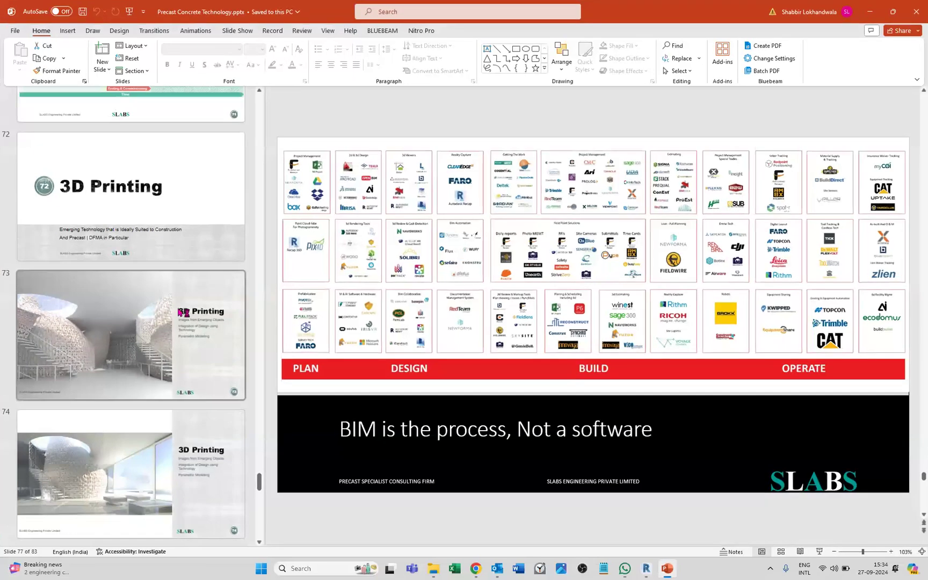
pyautogui.scroll(18, 181, 312)
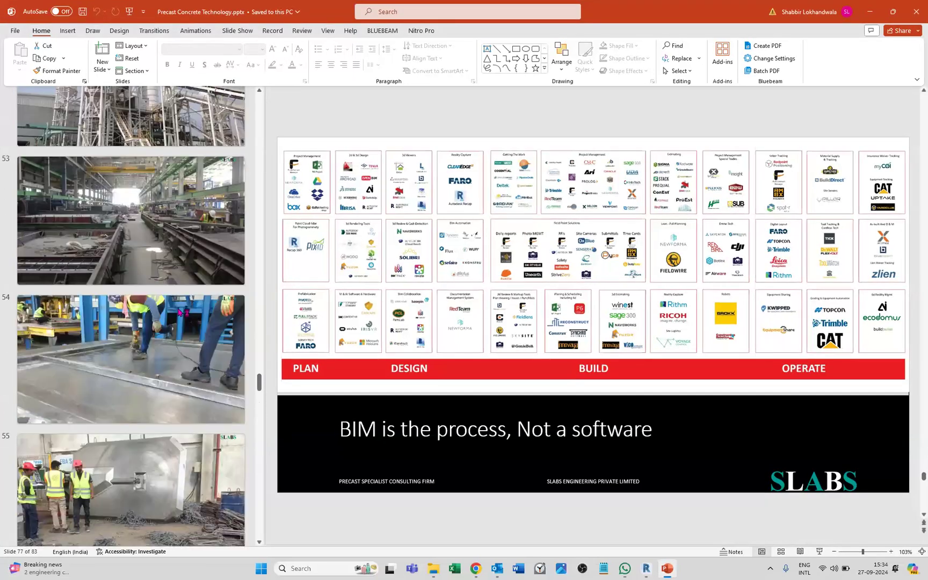
pyautogui.scroll(-2, 179, 312)
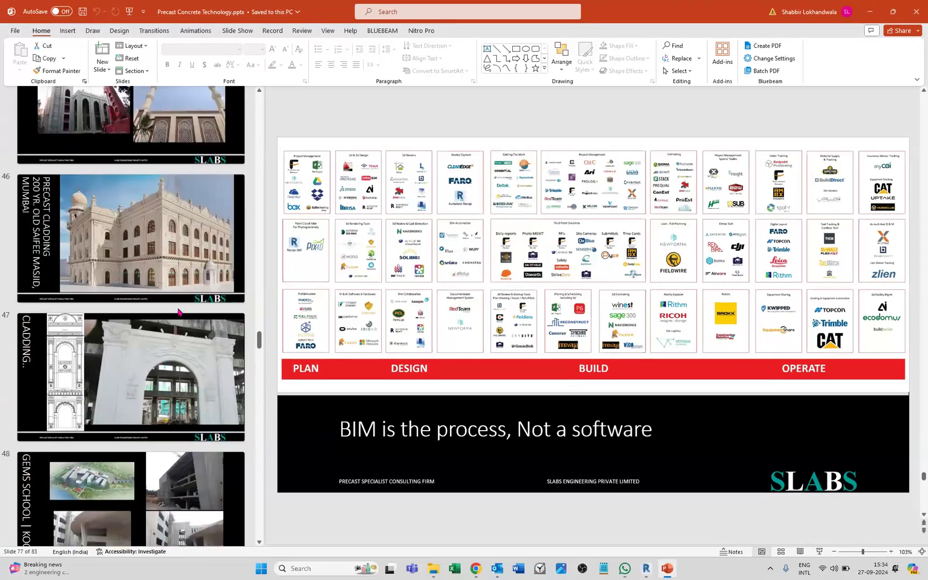
pyautogui.click(166, 259)
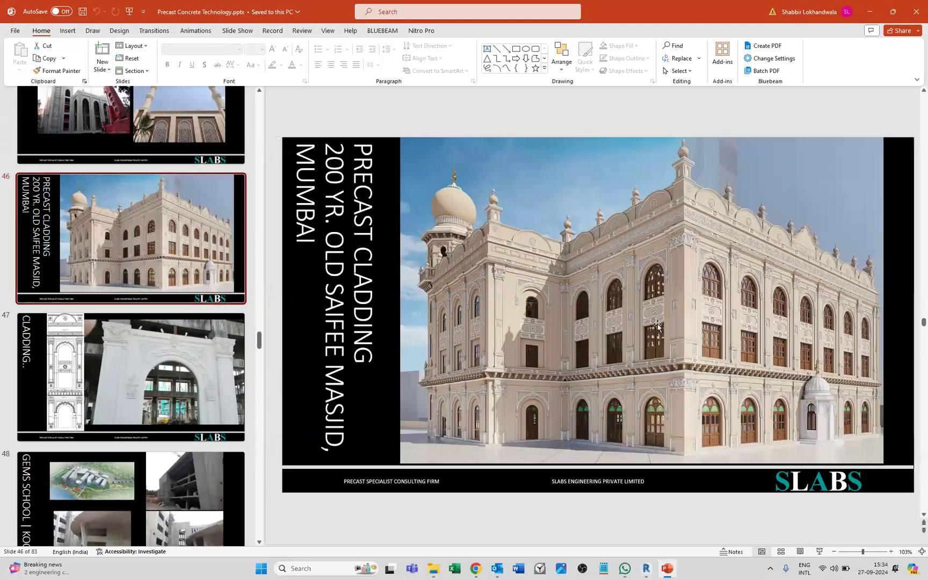
pyautogui.keyDown('ctrl'); pyautogui.scroll(10, 731, 340); pyautogui.keyUp('ctrl')
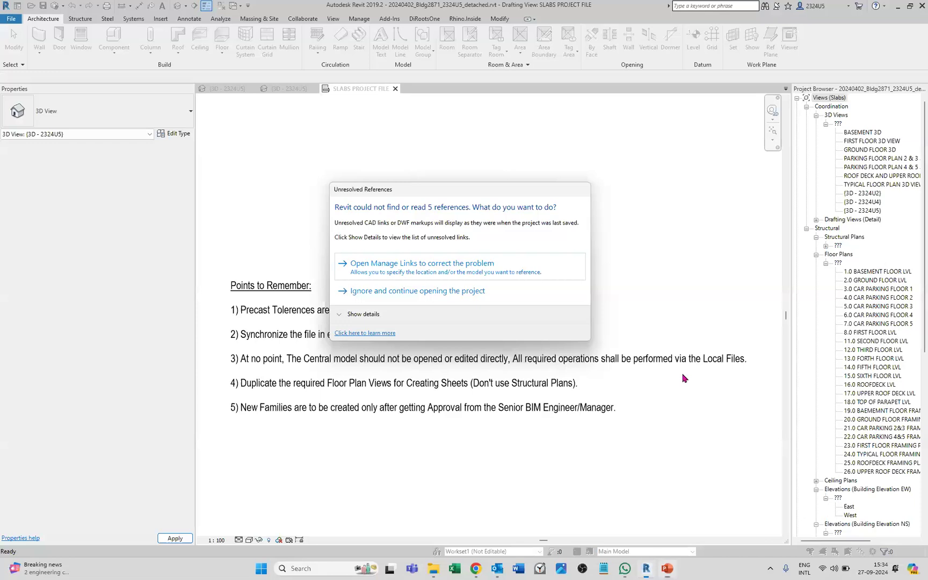
# Ignore the unresolved references to continue opening the Bldg2871 project in Revit, and switch to the Zoom meeting in Chrome.
pyautogui.click(425, 294)
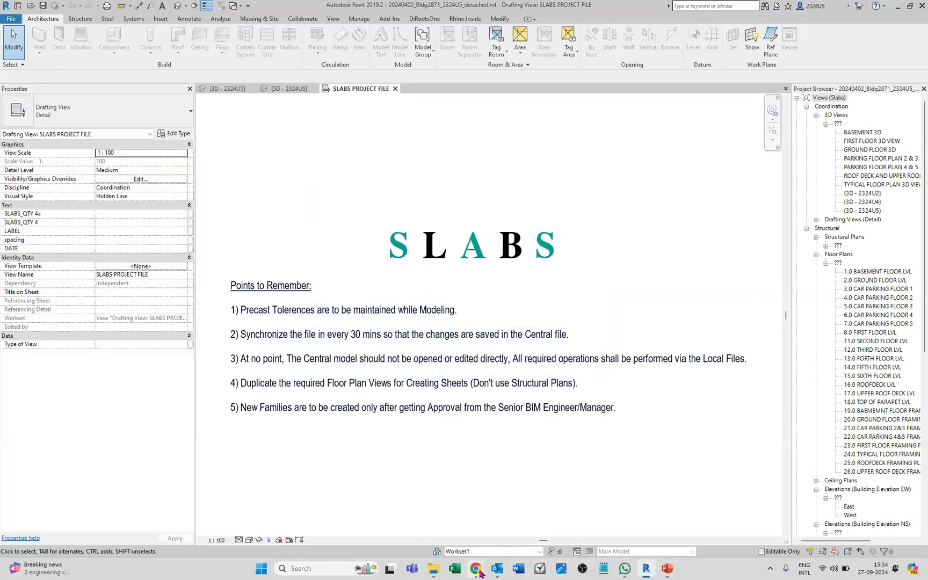
pyautogui.moveTo(476, 569)
pyautogui.click(397, 520)
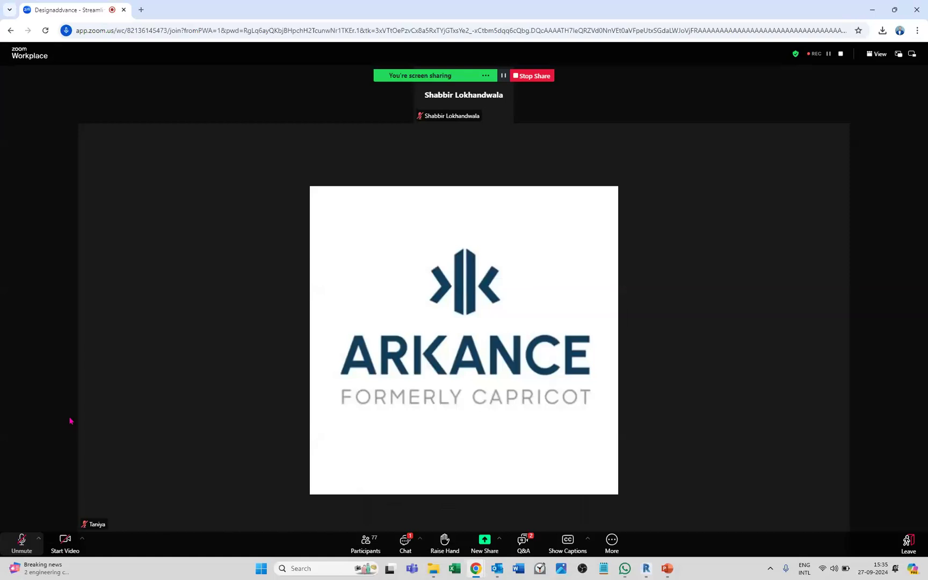
# Unmute the microphone in the Zoom meeting and switch back to the Bldg2871 project in Revit.
pyautogui.click(21, 544)
pyautogui.click(667, 570)
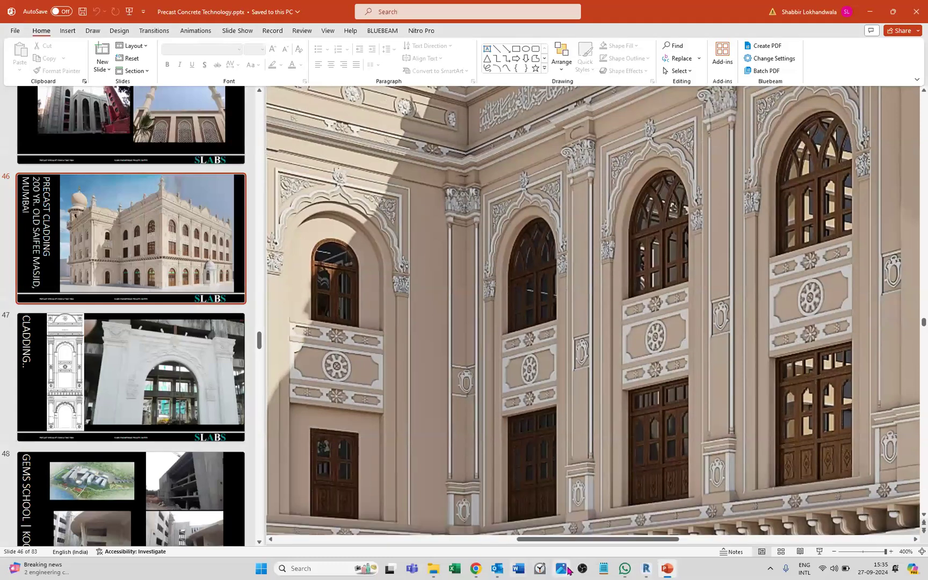
pyautogui.click(646, 569)
# Open the default 3D view and orient it to the isometric corner between the left and front faces.
pyautogui.scroll(-2, 436, 243)
pyautogui.click(178, 6)
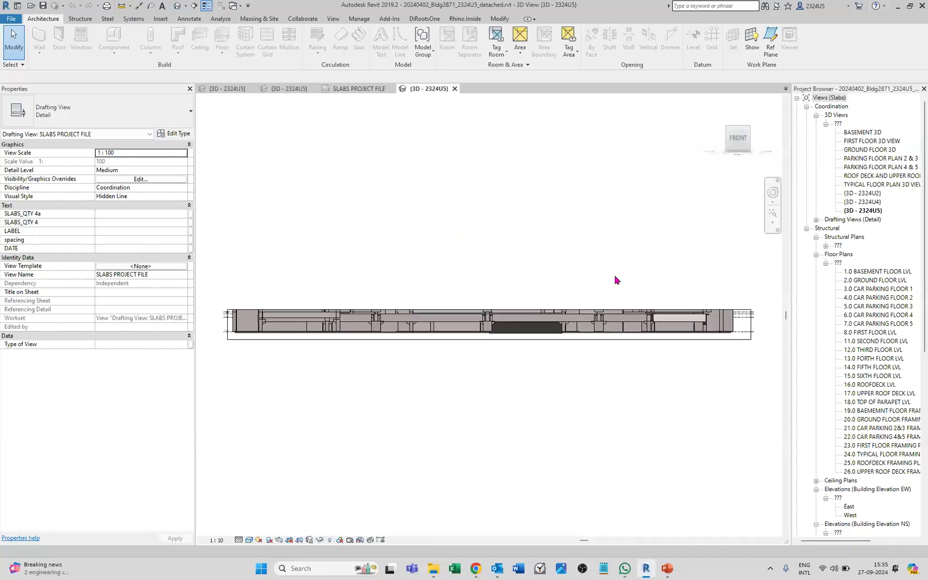
pyautogui.click(728, 129)
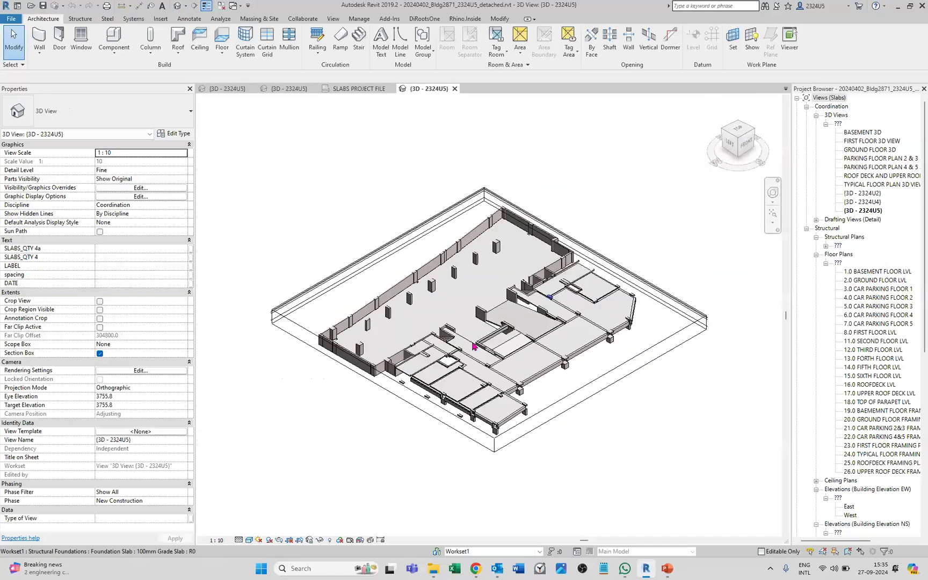
# Extend the section box upward so it encloses the full height of the building.
pyautogui.scroll(4, 510, 383)
pyautogui.scroll(-6, 510, 383)
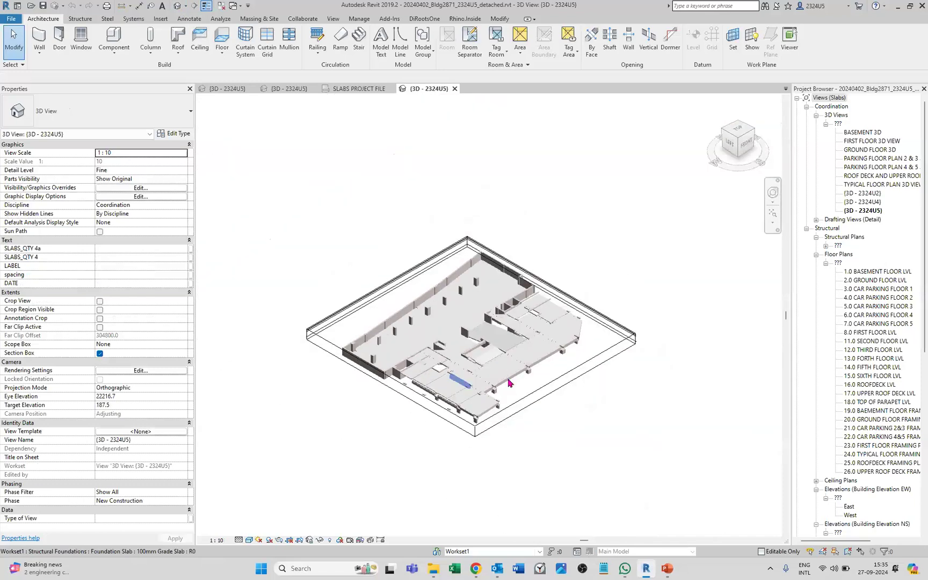
pyautogui.click(576, 376)
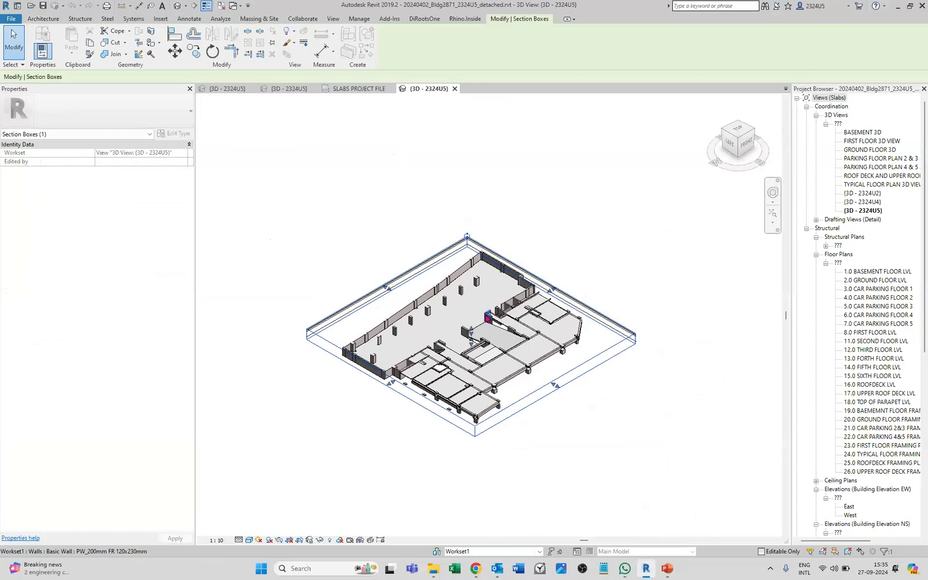
pyautogui.moveTo(471, 329); pyautogui.dragTo(486, 97)
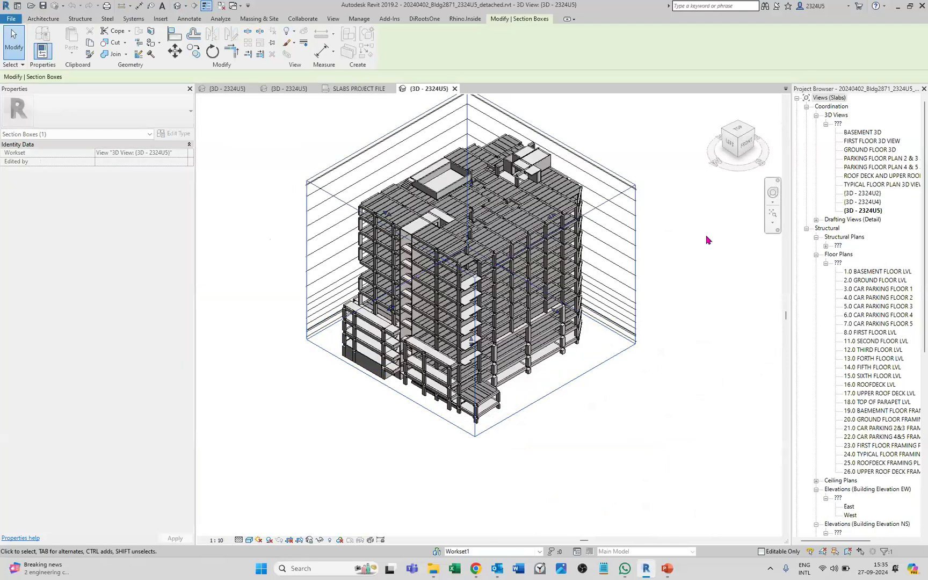
# Examine the precast frame and select a 300 x 600mm ledge beam at the upper roof deck to inspect its bearing on the column corbel.
pyautogui.scroll(4, 378, 384)
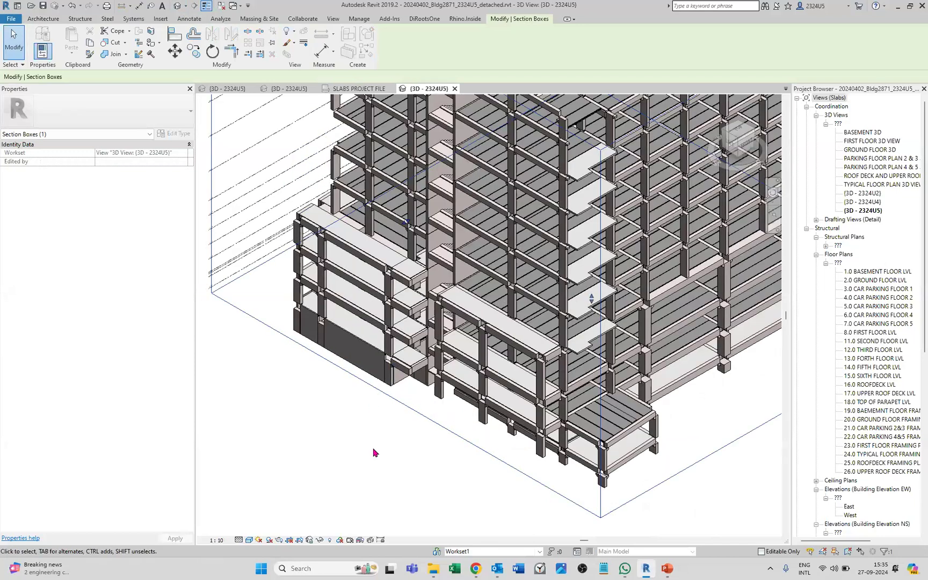
pyautogui.scroll(-1, 374, 452)
pyautogui.scroll(-1, 375, 453)
pyautogui.scroll(1, 476, 139)
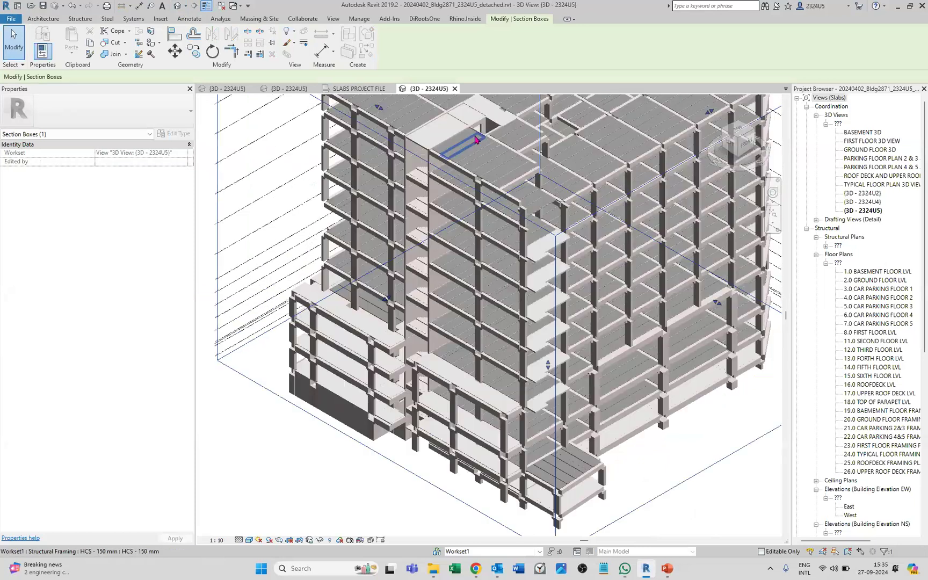
pyautogui.scroll(4, 475, 139)
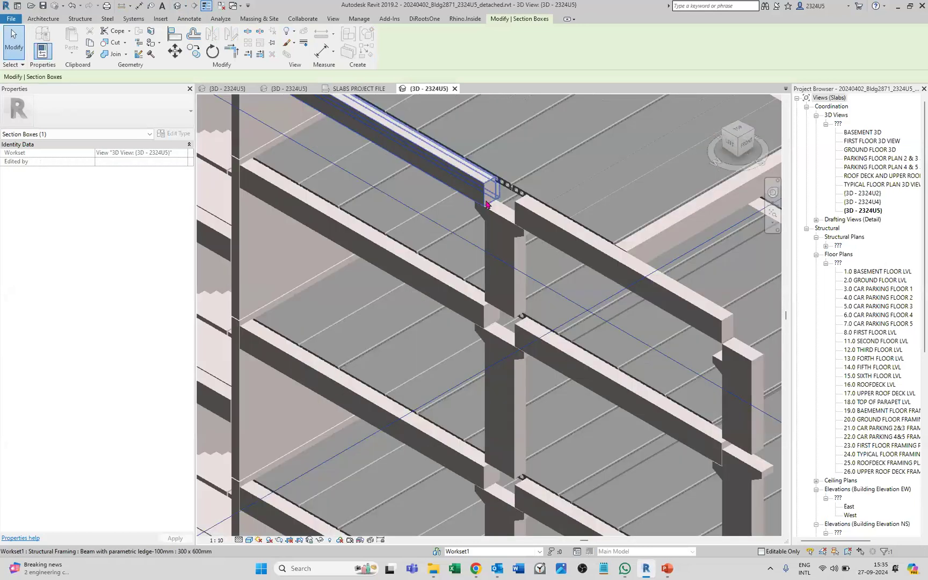
pyautogui.scroll(2, 486, 204)
pyautogui.click(487, 203)
pyautogui.scroll(3, 513, 177)
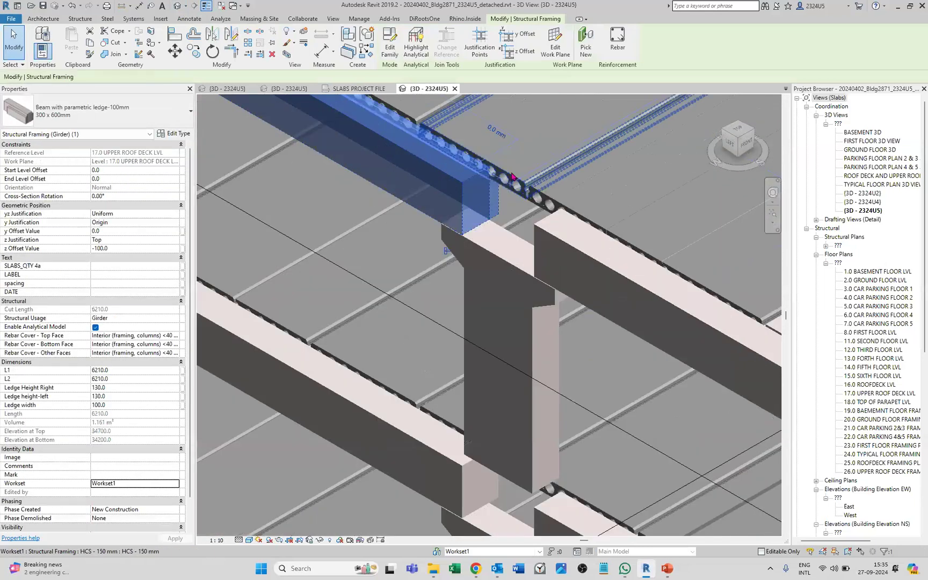
pyautogui.scroll(-5, 534, 192)
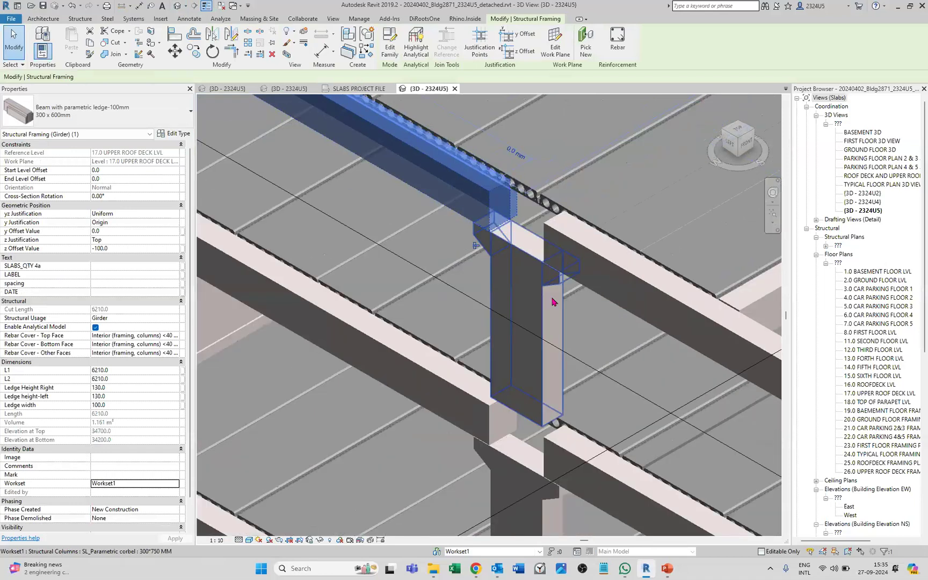
pyautogui.scroll(-10, 397, 395)
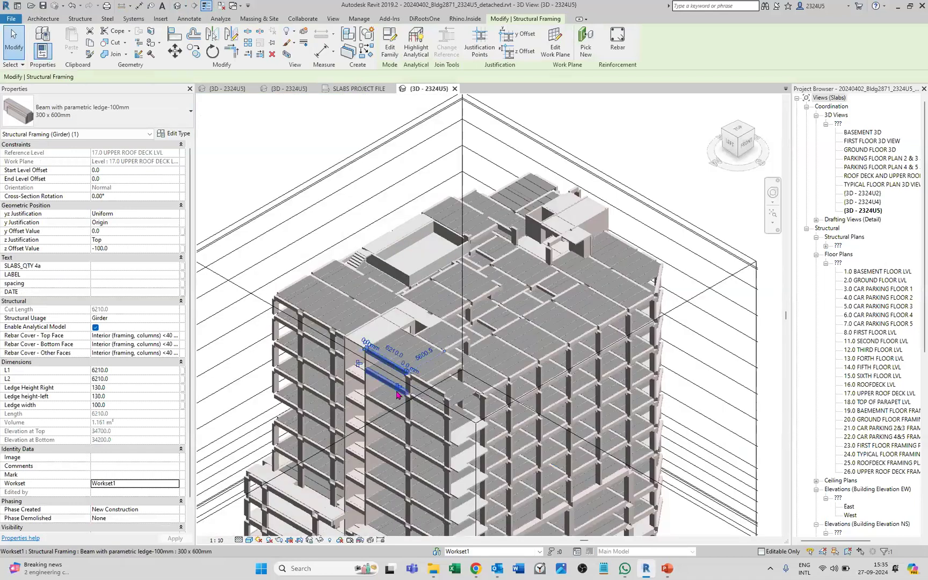
# Create a new material takeoff for the Columns category in the New Construction phase.
pyautogui.scroll(-6, 860, 484)
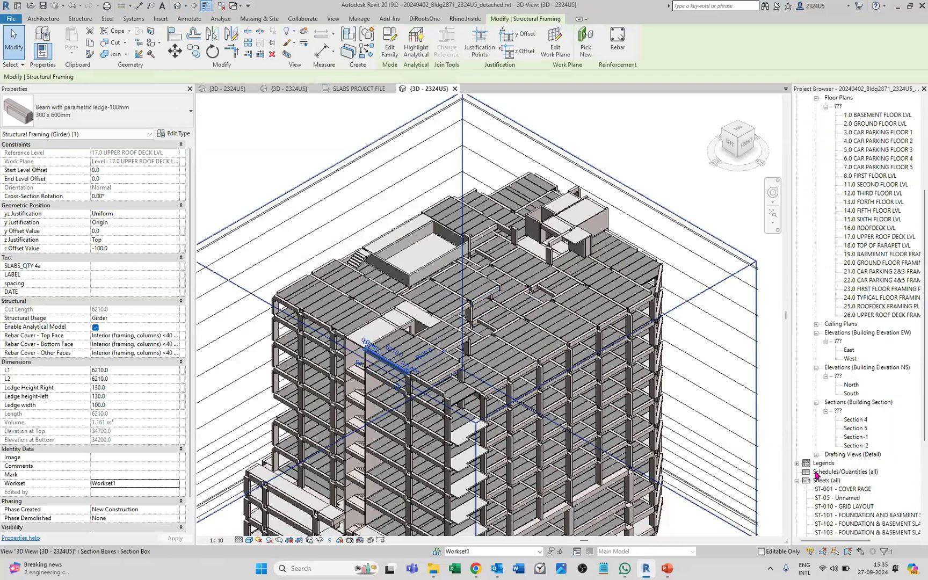
pyautogui.click(646, 176)
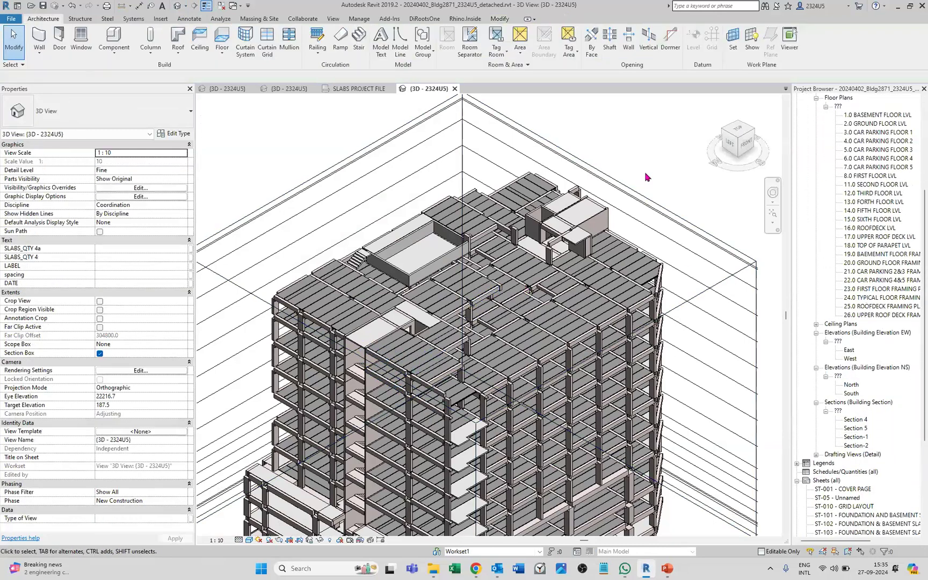
pyautogui.rightClick(831, 473)
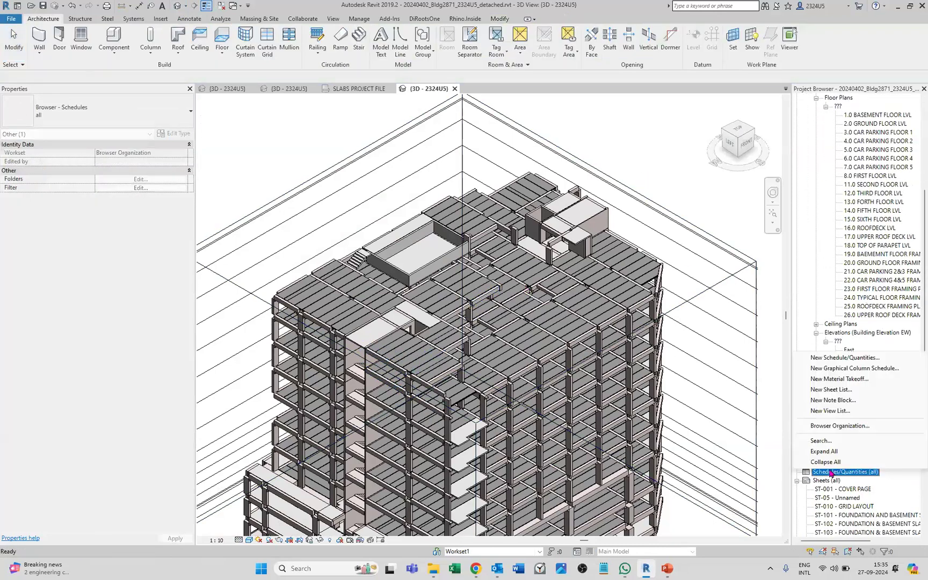
pyautogui.click(837, 380)
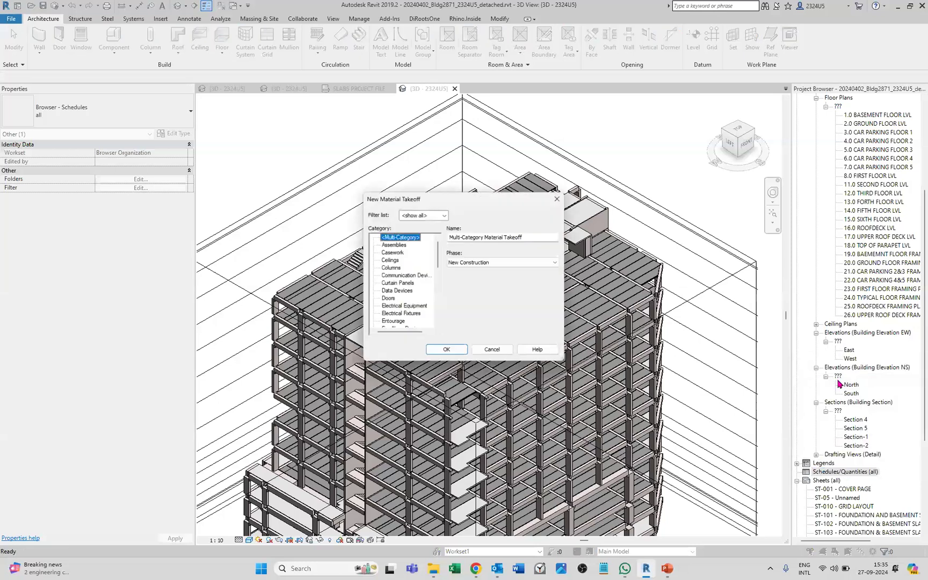
pyautogui.click(391, 253)
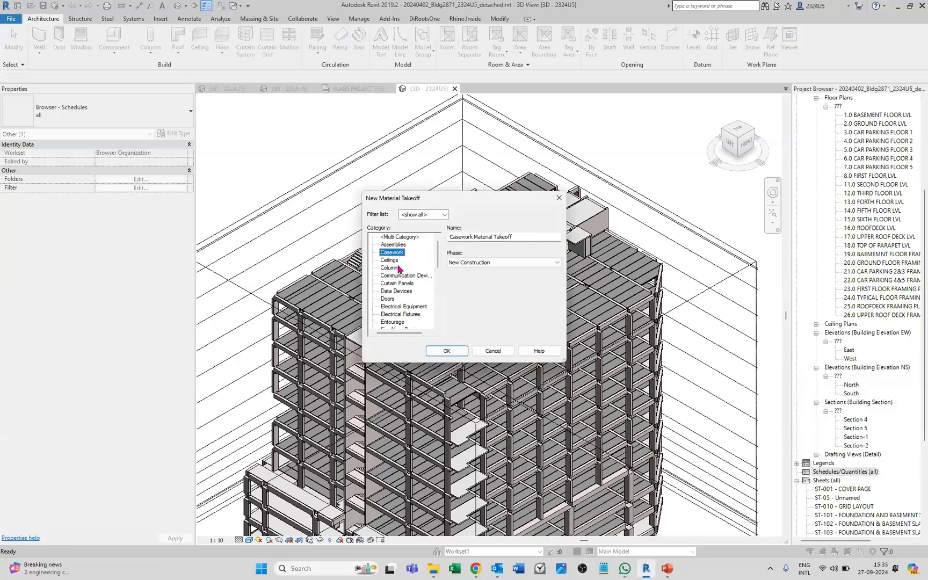
pyautogui.click(393, 267)
pyautogui.click(447, 350)
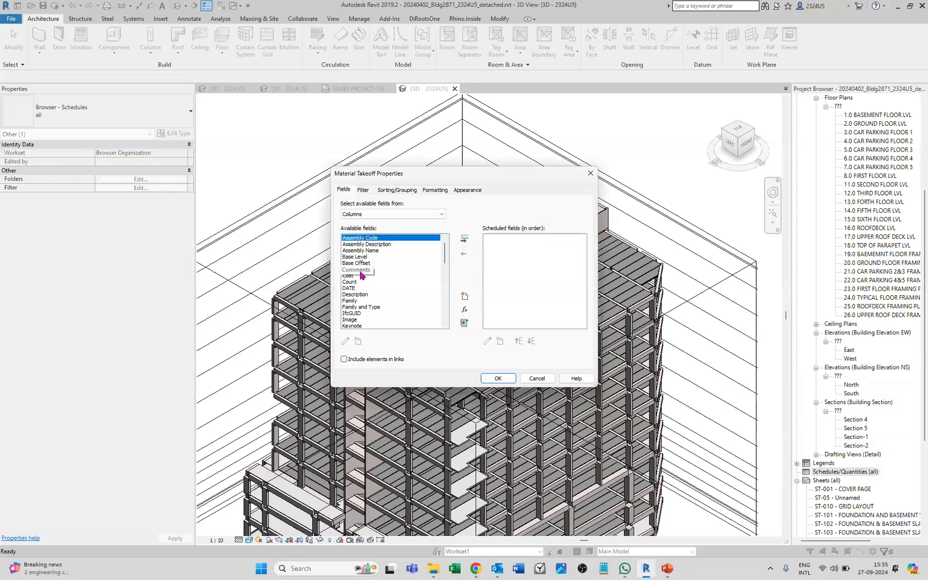
# Add the Count, Family, Family and Type, and Material: Area fields to the column takeoff.
pyautogui.doubleClick(355, 281)
pyautogui.click(357, 264)
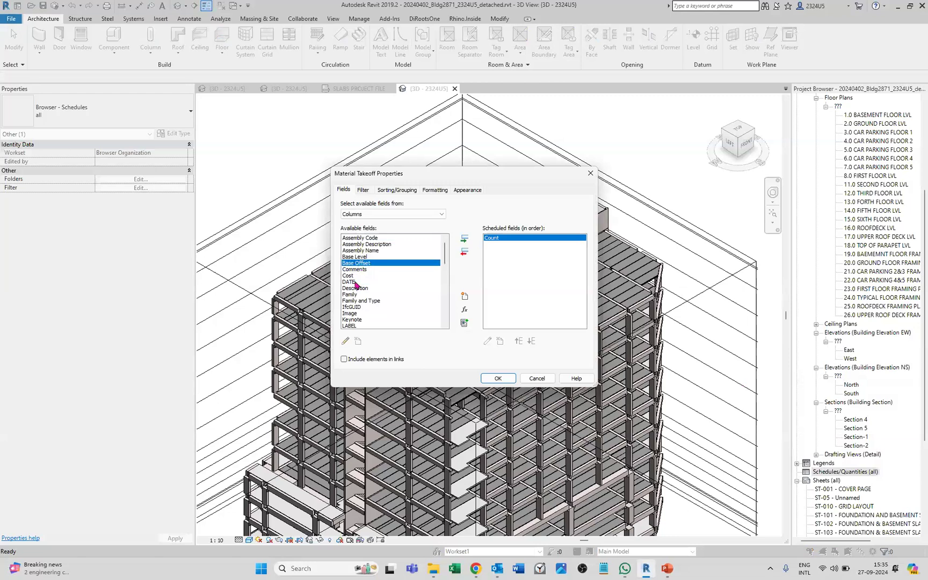
pyautogui.doubleClick(353, 294)
pyautogui.doubleClick(352, 297)
pyautogui.scroll(-3, 399, 272)
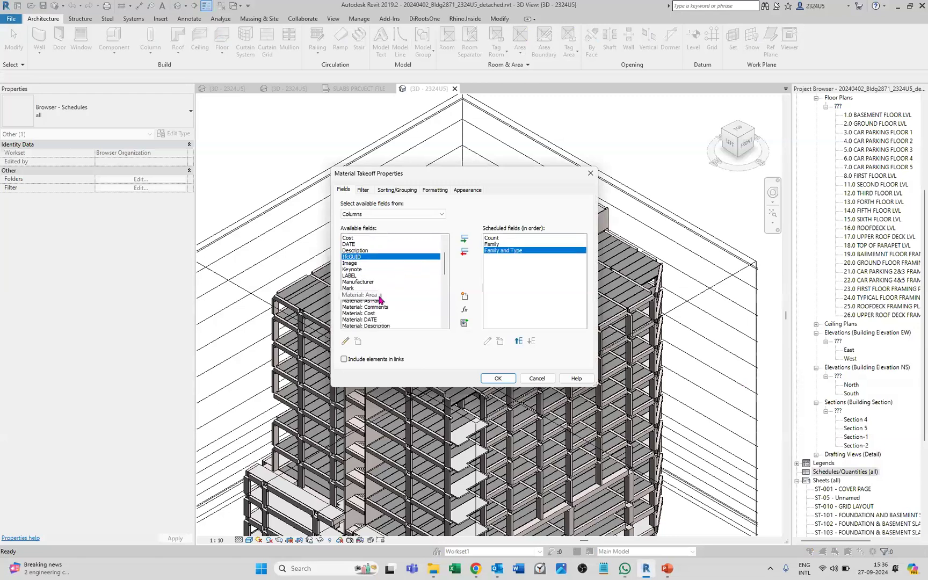
pyautogui.doubleClick(373, 295)
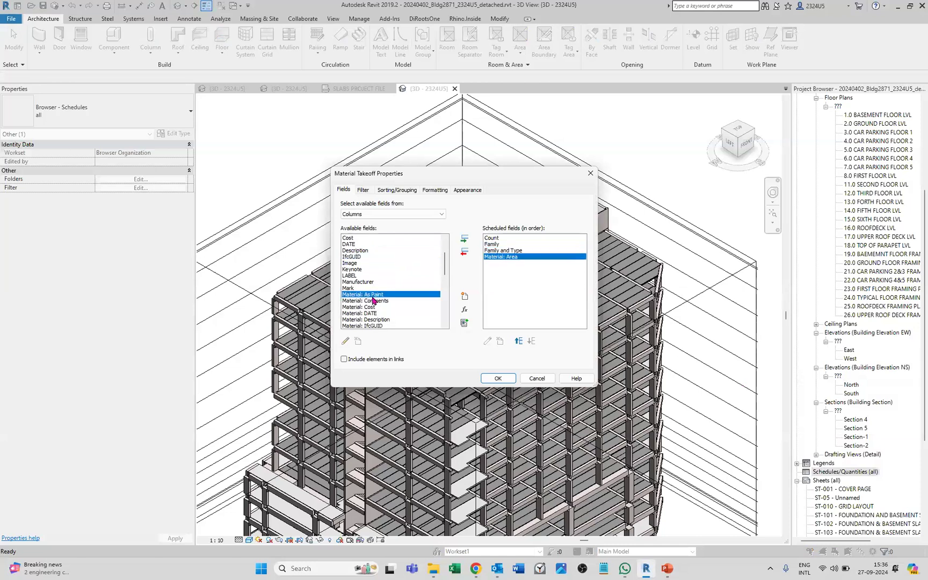
# Add the Material: Volume field to the column takeoff.
pyautogui.press('m')
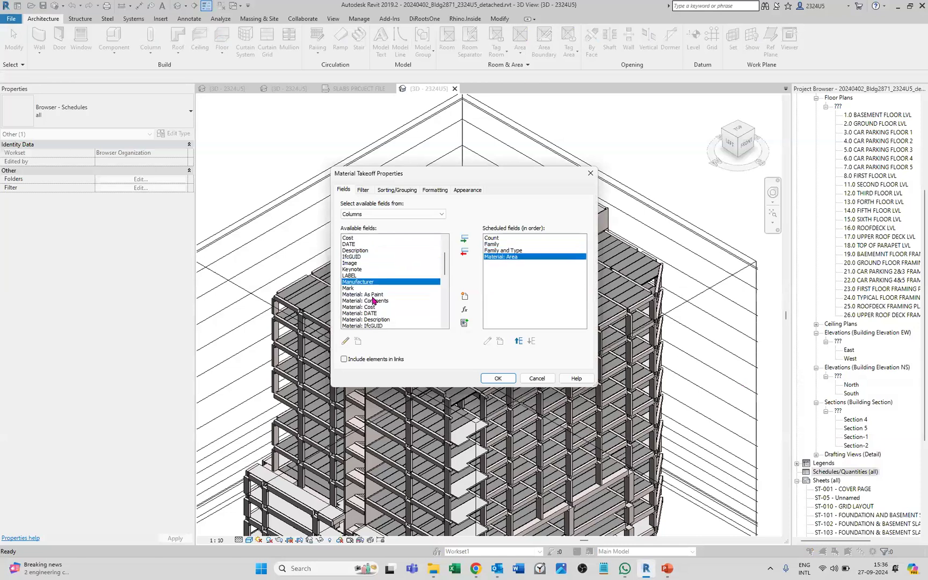
pyautogui.scroll(-5, 396, 282)
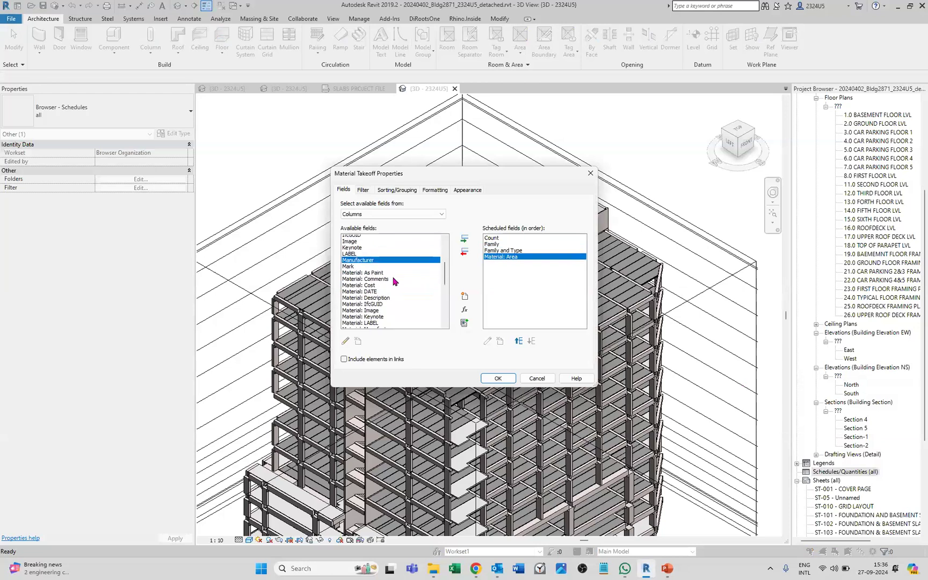
pyautogui.scroll(-3, 396, 281)
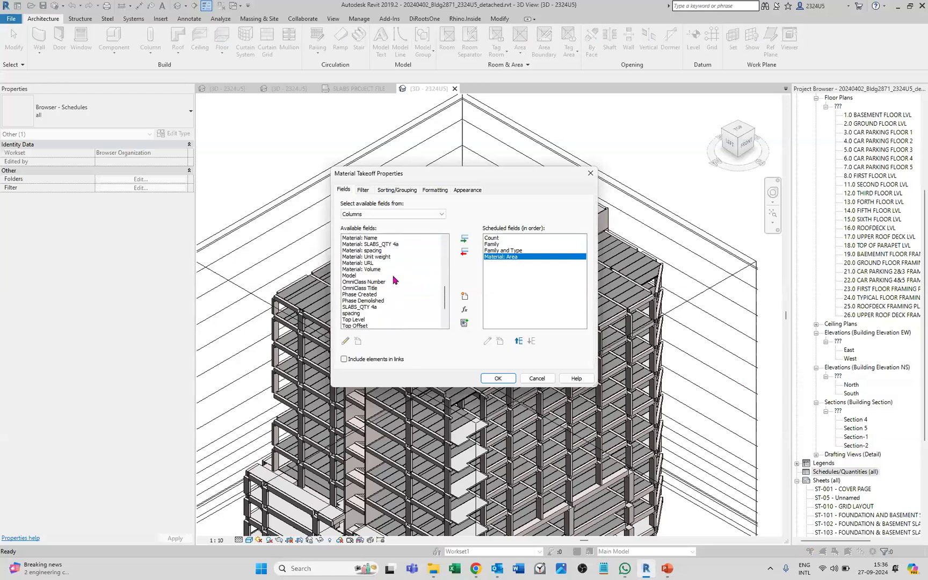
pyautogui.scroll(1, 396, 274)
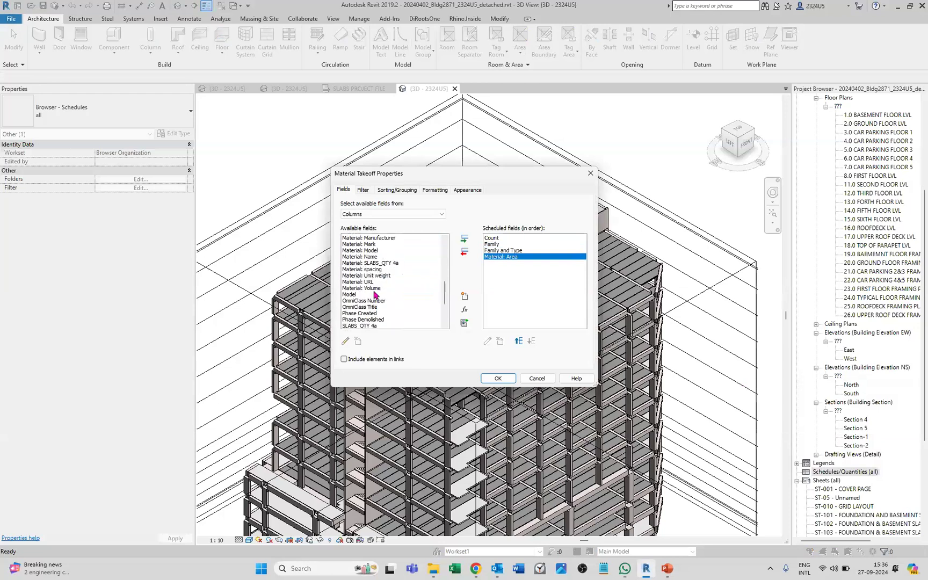
pyautogui.doubleClick(375, 290)
# Add the Mark field to the column takeoff and generate the schedule.
pyautogui.scroll(-3, 417, 300)
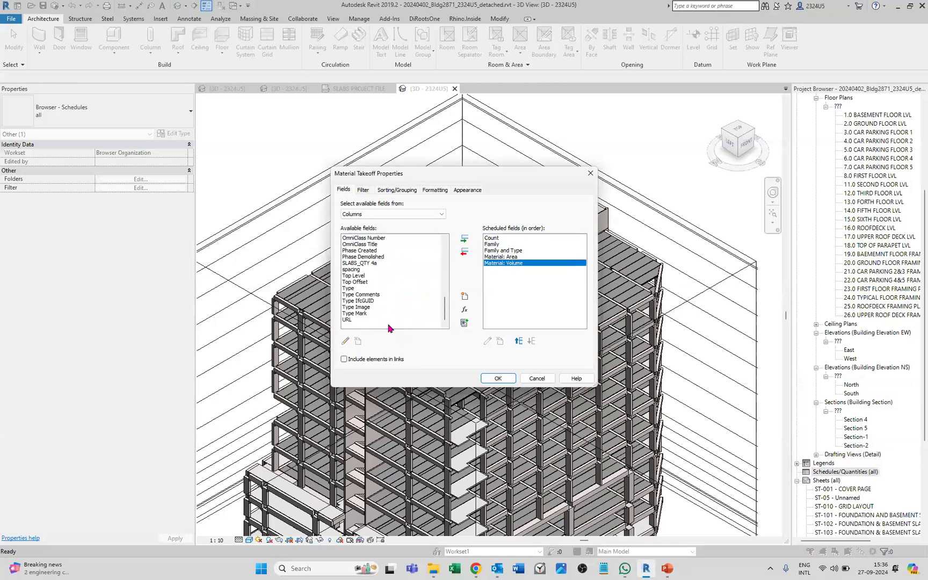
pyautogui.scroll(1, 409, 310)
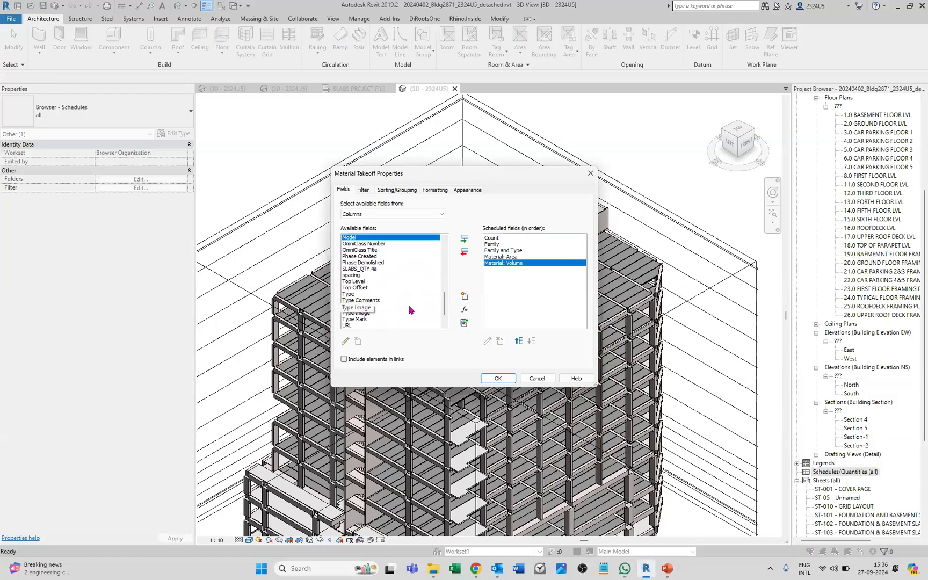
pyautogui.scroll(8, 409, 310)
pyautogui.scroll(3, 411, 247)
pyautogui.scroll(-3, 390, 279)
pyautogui.click(361, 276)
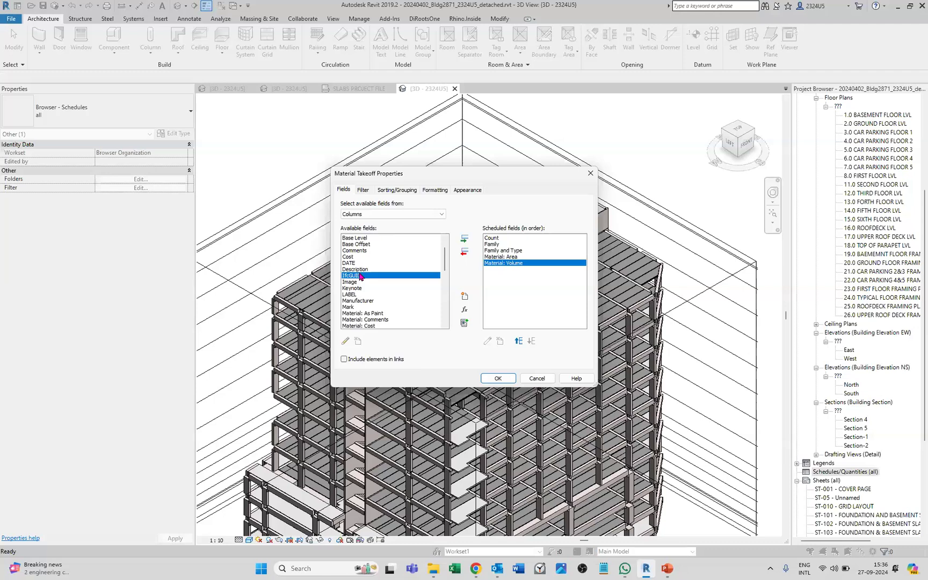
pyautogui.doubleClick(356, 307)
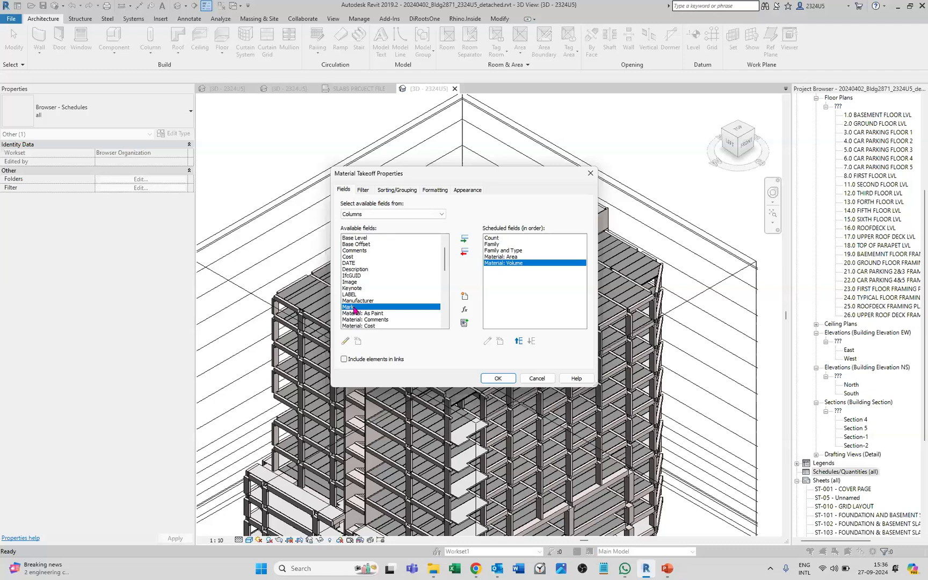
pyautogui.click(357, 276)
pyautogui.click(357, 295)
pyautogui.scroll(1, 378, 270)
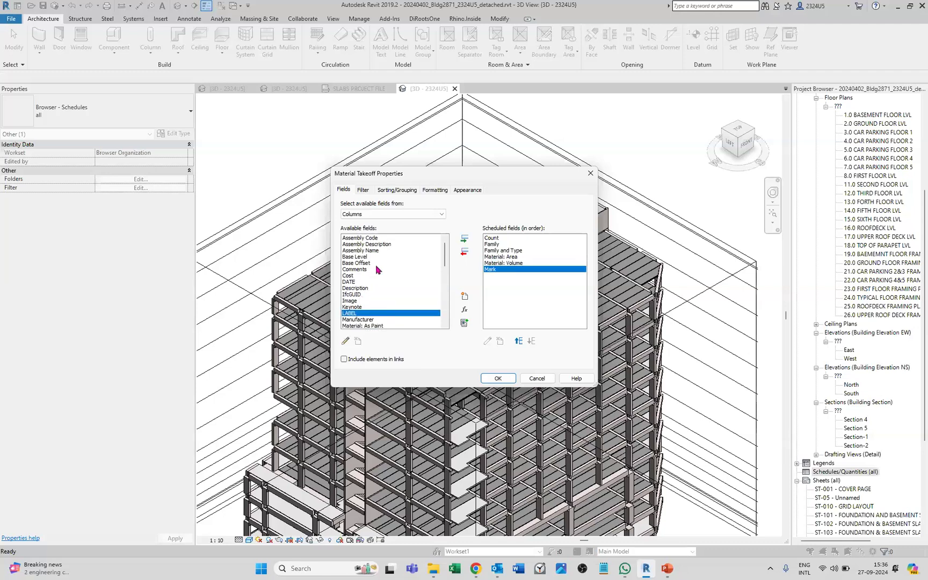
pyautogui.click(498, 379)
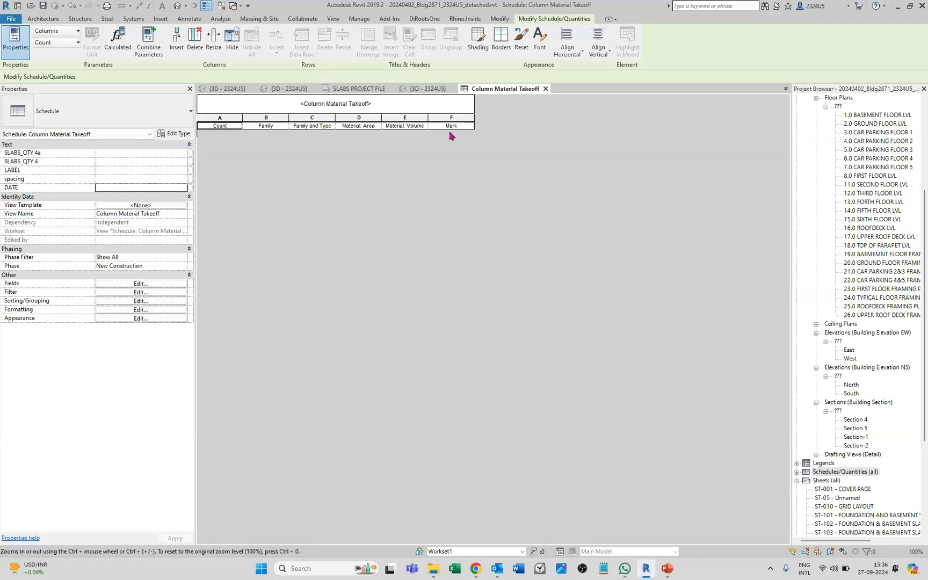
# Return to the 3D view and select a corbel column below the upper roof deck to check its category.
pyautogui.click(425, 90)
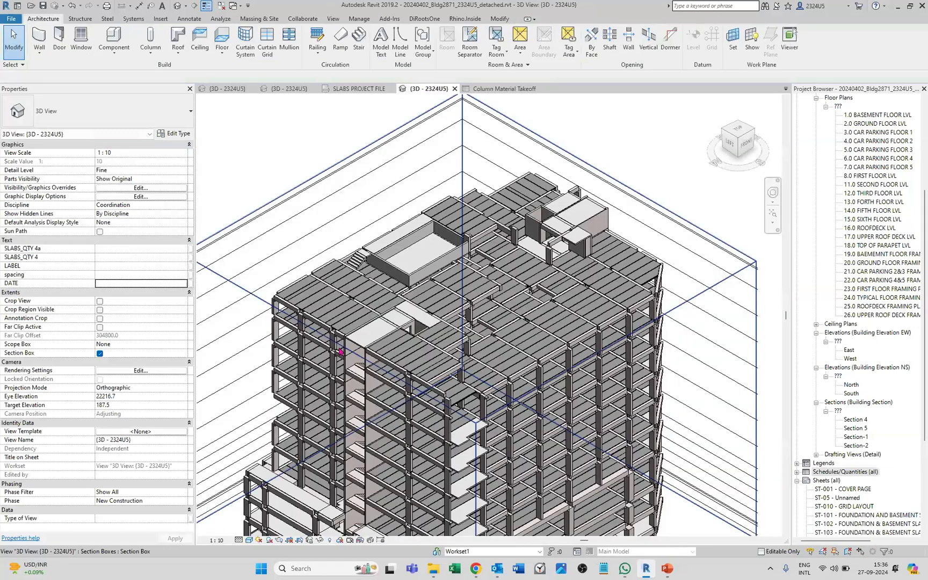
pyautogui.click(336, 347)
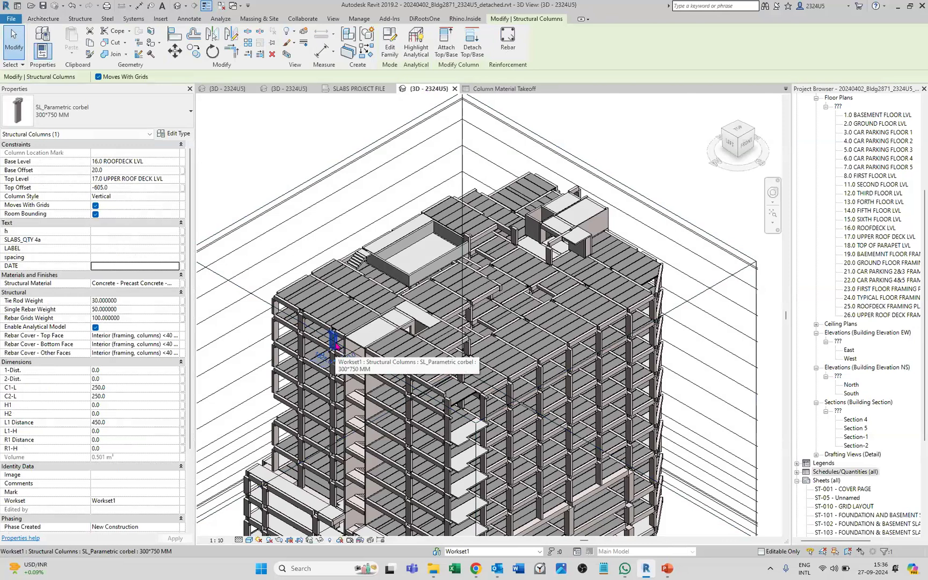
pyautogui.click(798, 471)
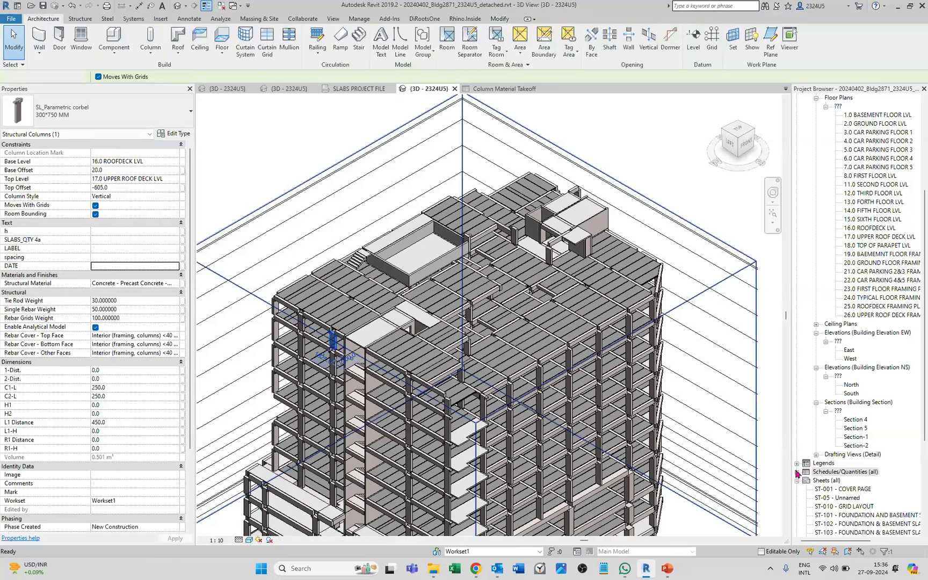
pyautogui.rightClick(801, 477)
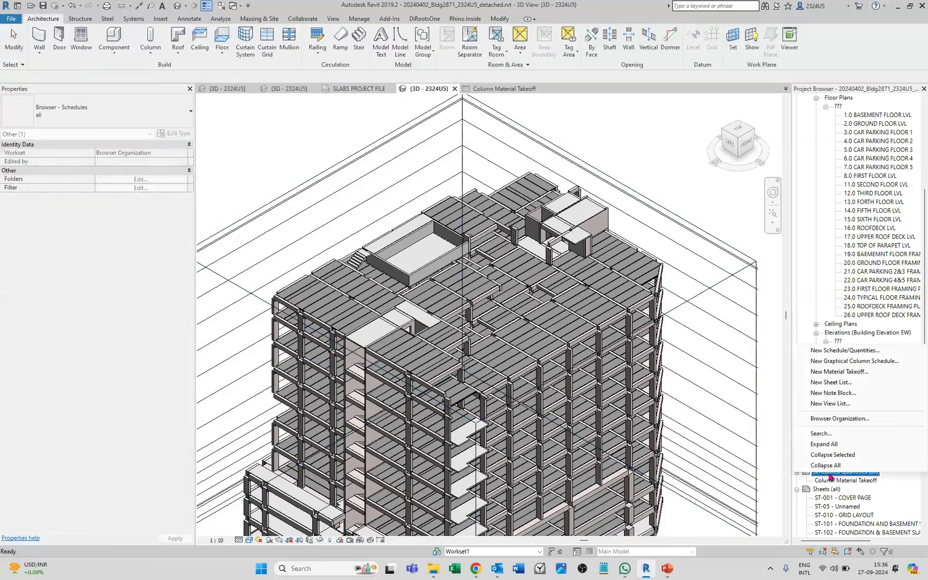
pyautogui.click(834, 373)
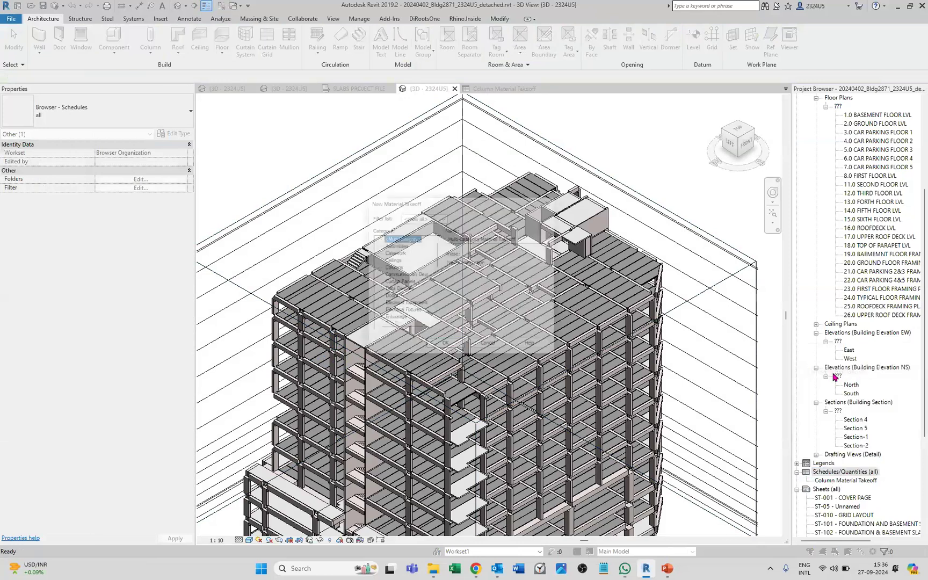
pyautogui.click(411, 277)
pyautogui.press('s')
pyautogui.press('s')
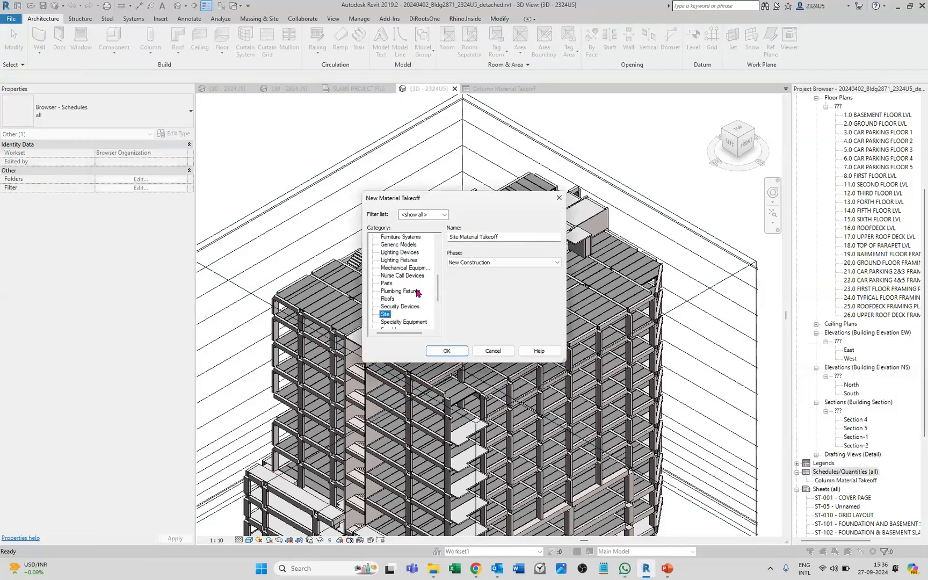
pyautogui.scroll(1, 420, 301)
pyautogui.scroll(1, 421, 302)
pyautogui.press('s')
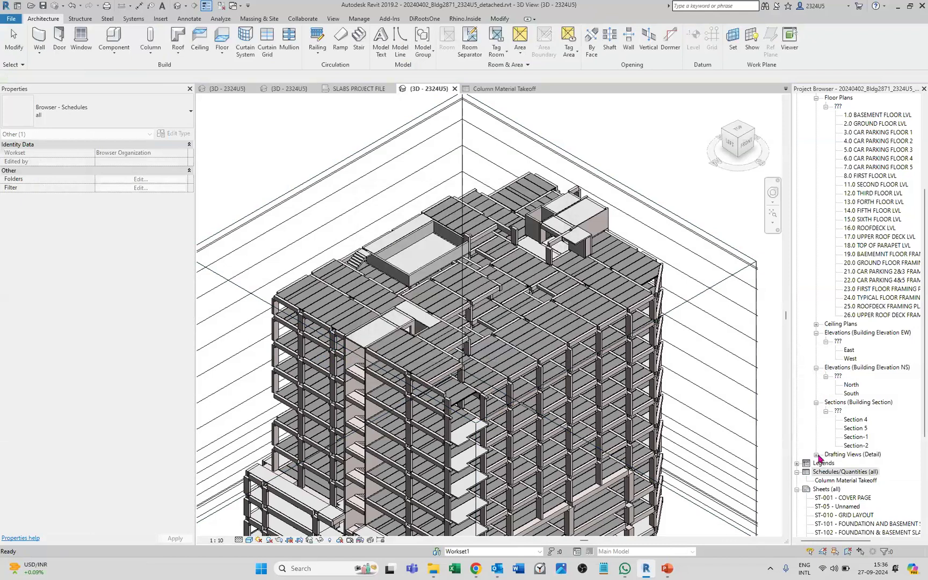
# Create a new schedule of building components for the Structural Columns category.
pyautogui.rightClick(845, 471)
pyautogui.click(845, 346)
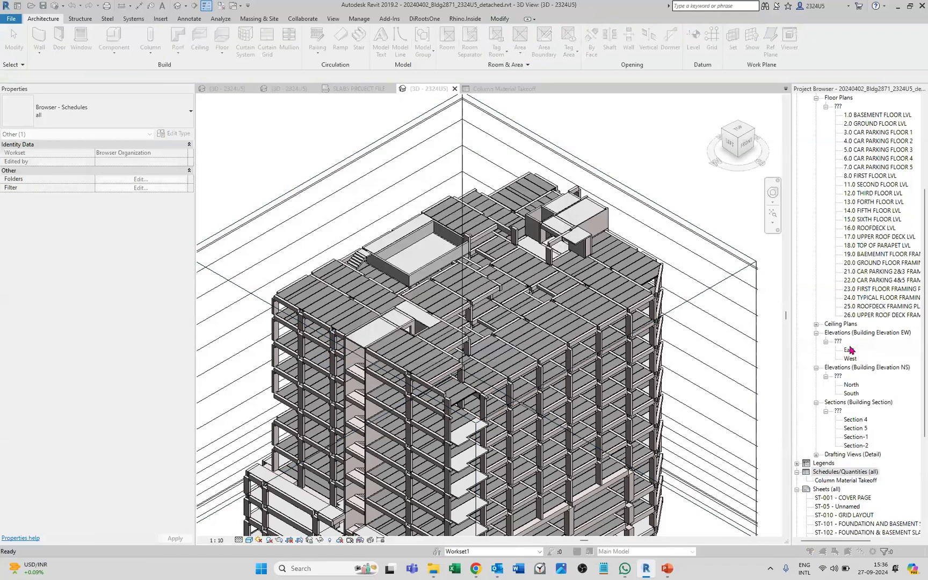
pyautogui.press('s')
pyautogui.press('s')
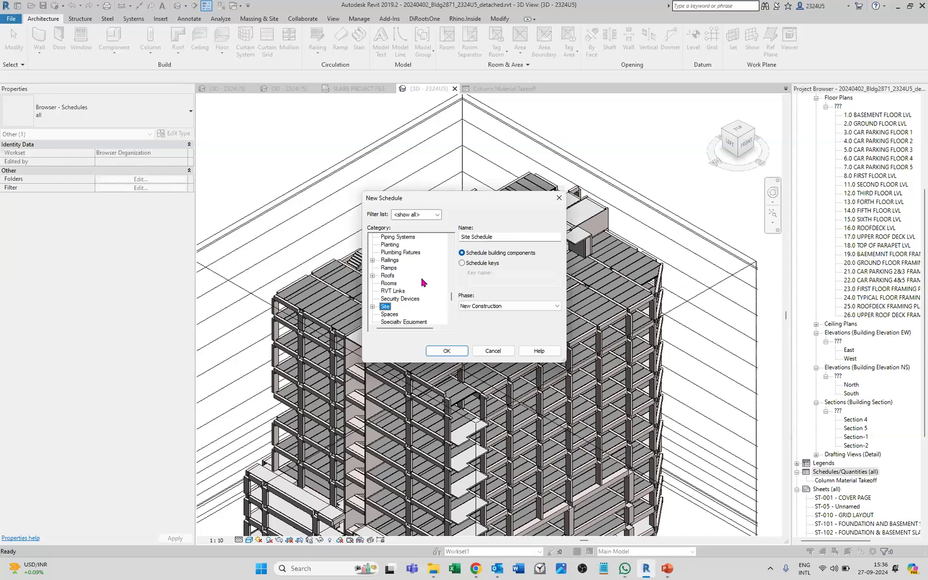
pyautogui.press('s')
pyautogui.press('s')
pyautogui.press('s')
pyautogui.press('s')
pyautogui.press('s')
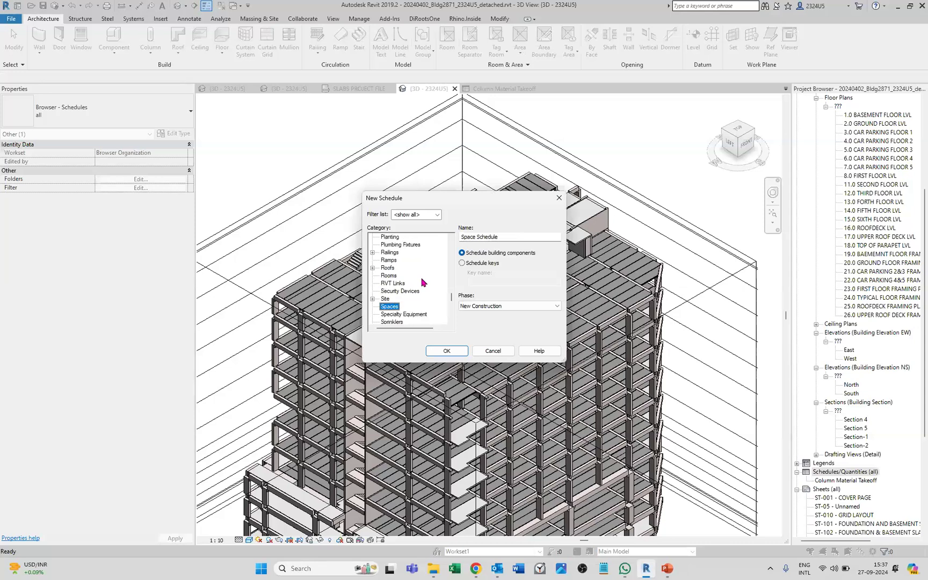
pyautogui.press('s')
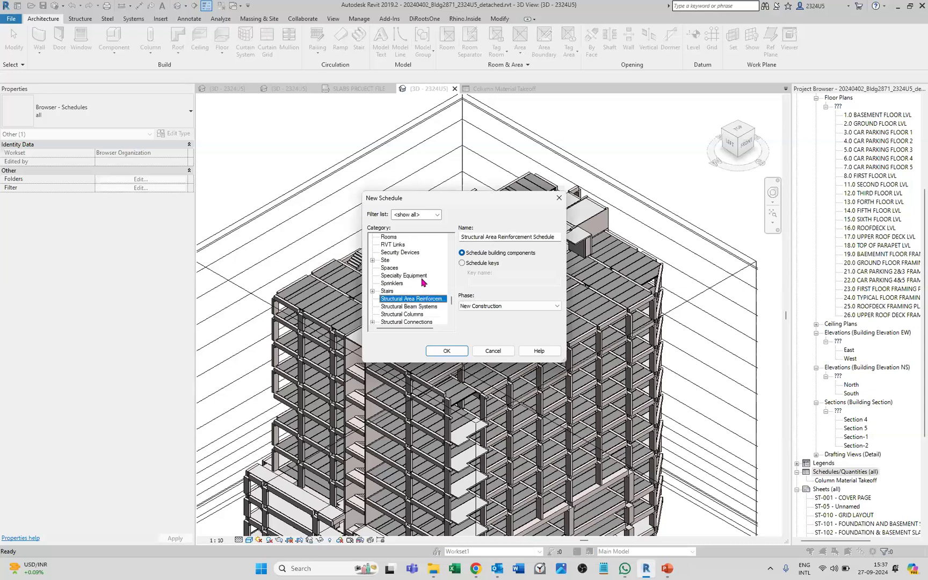
pyautogui.press('s')
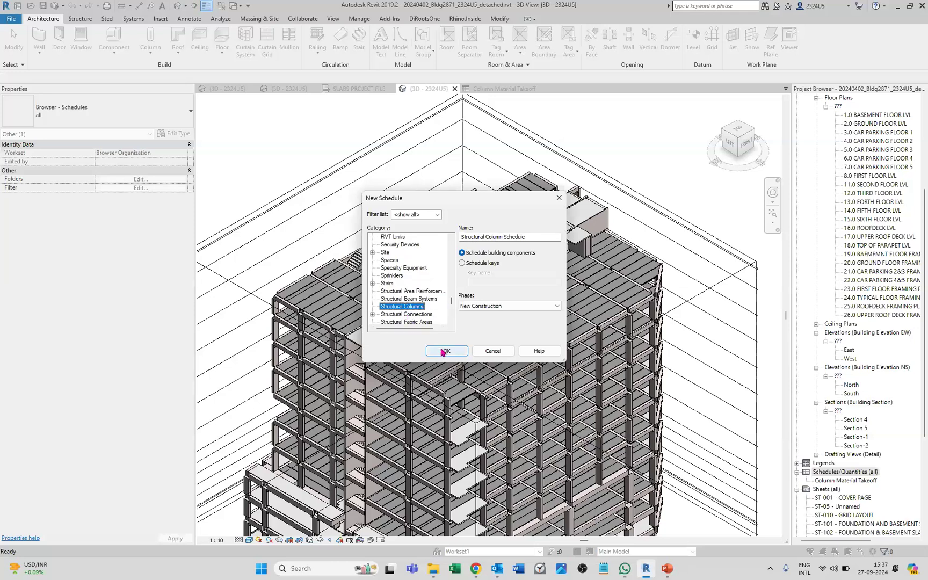
pyautogui.click(444, 351)
# Add the Assembly Name, Count, Family, and Family and Type fields to the structural column schedule.
pyautogui.doubleClick(369, 251)
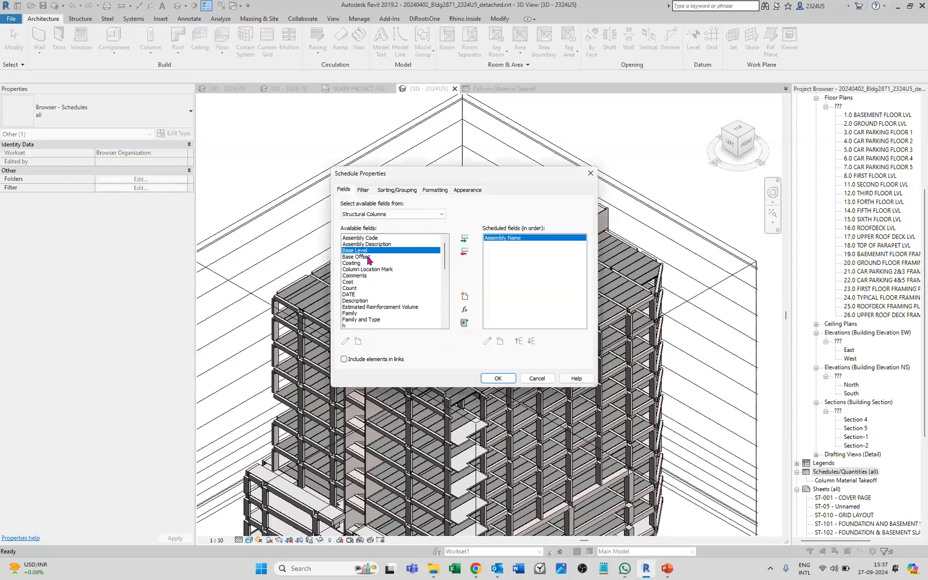
pyautogui.click(369, 257)
pyautogui.doubleClick(356, 288)
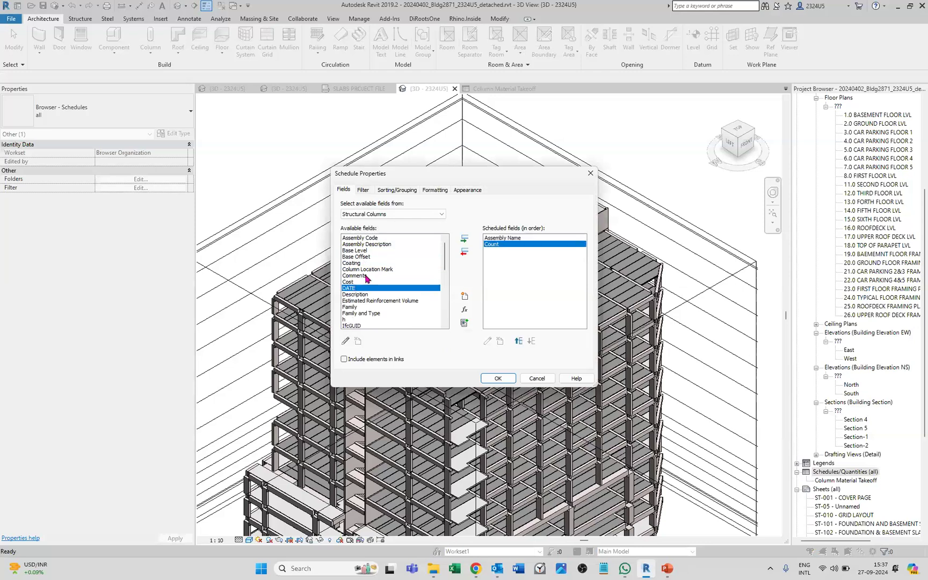
pyautogui.doubleClick(351, 307)
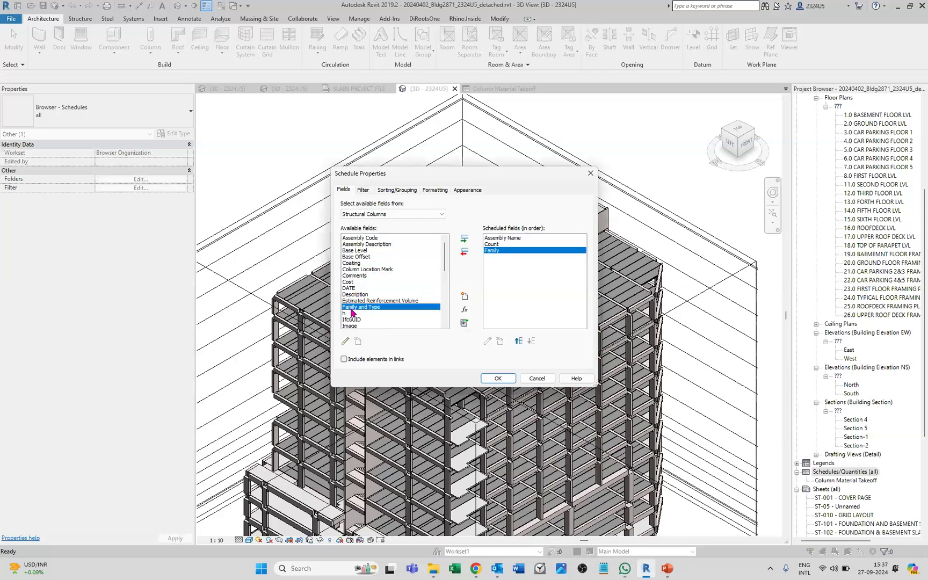
pyautogui.doubleClick(351, 309)
# Add the Top Level, Top Offset, Structural Material, Volume and Type Mark fields and generate the structural column schedule.
pyautogui.scroll(-6, 376, 290)
pyautogui.scroll(-2, 391, 277)
pyautogui.doubleClick(365, 282)
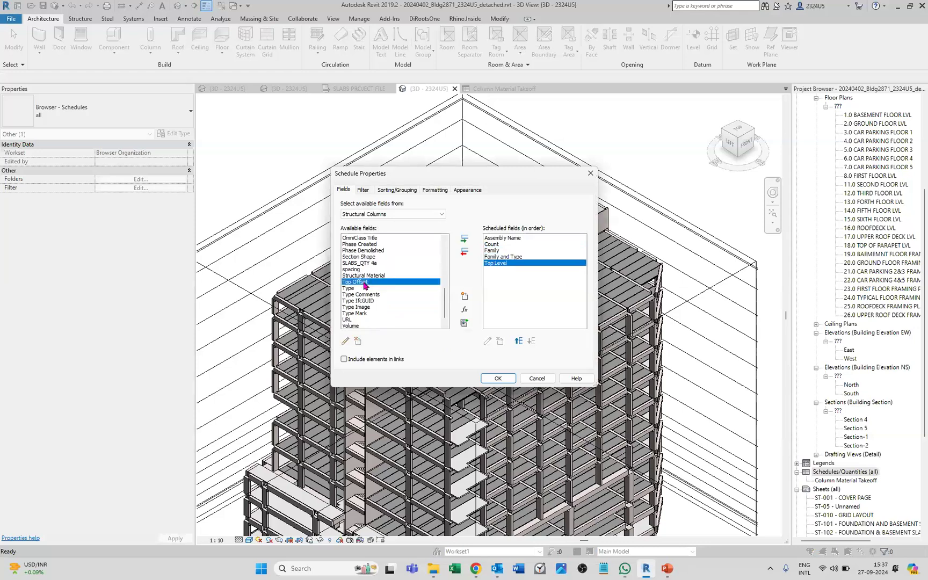
pyautogui.doubleClick(365, 282)
pyautogui.doubleClick(376, 282)
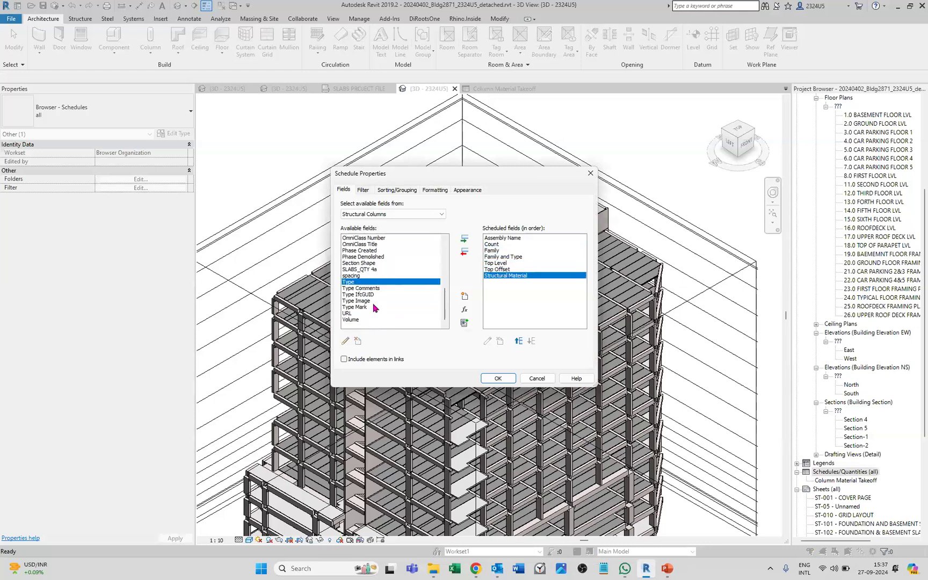
pyautogui.doubleClick(358, 319)
pyautogui.click(360, 308)
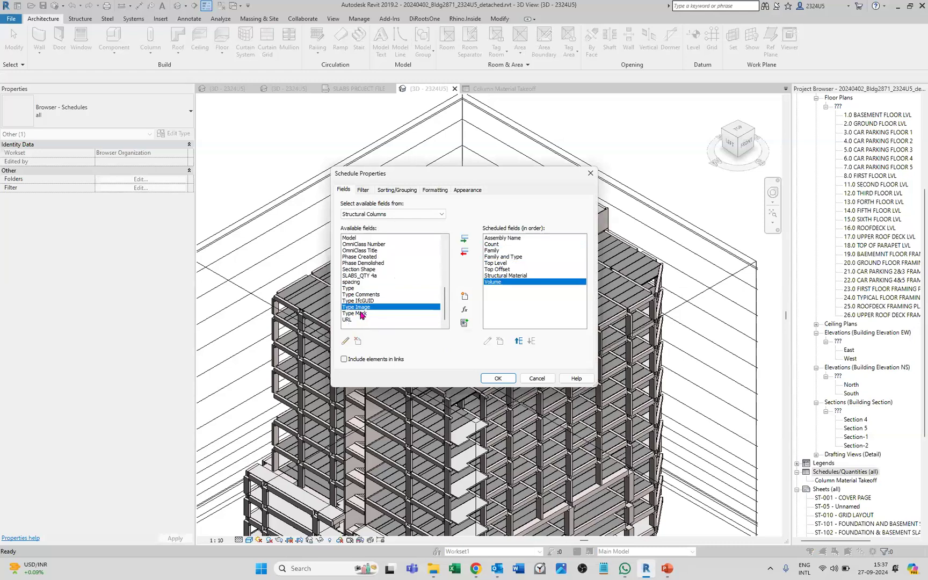
pyautogui.doubleClick(362, 314)
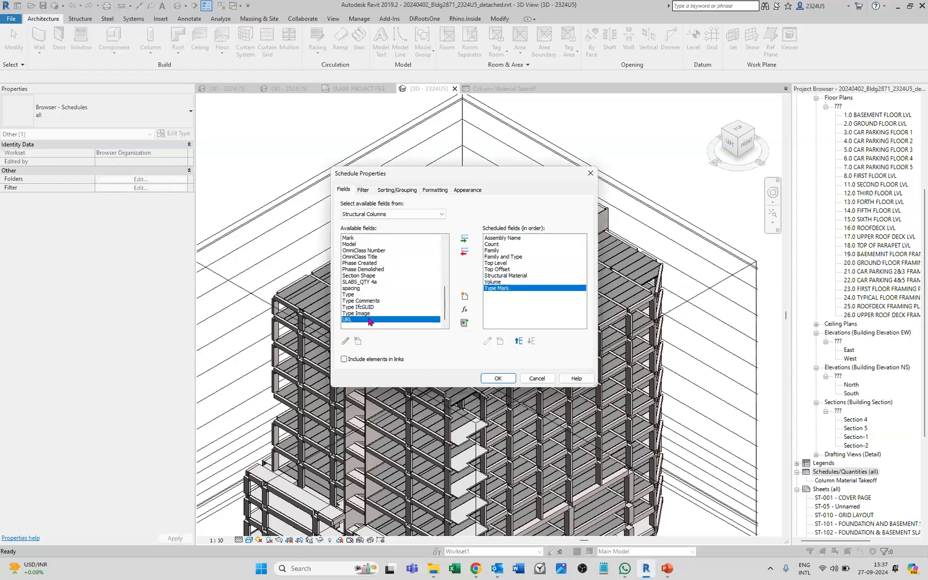
pyautogui.click(498, 378)
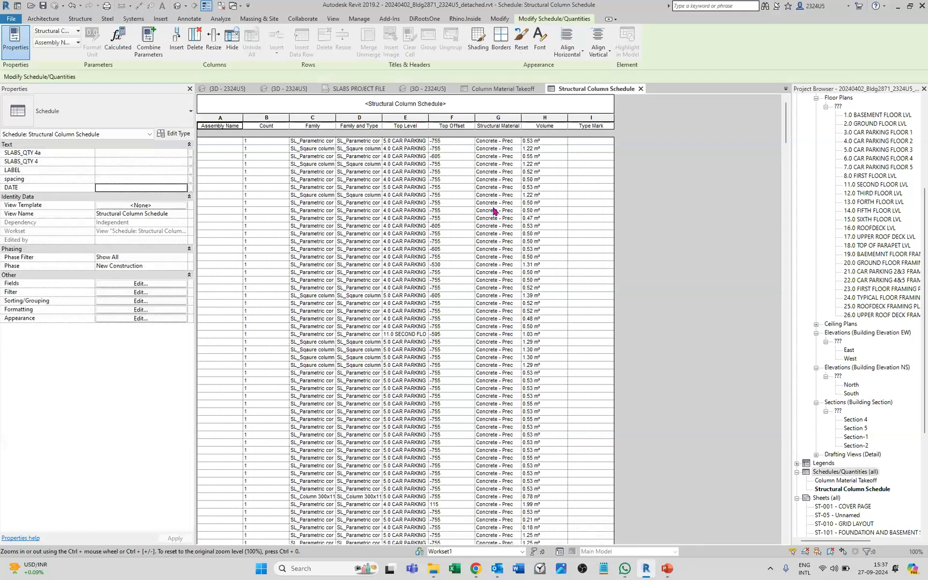
# Enable grand totals for the structural column schedule and check the total at its end.
pyautogui.scroll(-15, 607, 307)
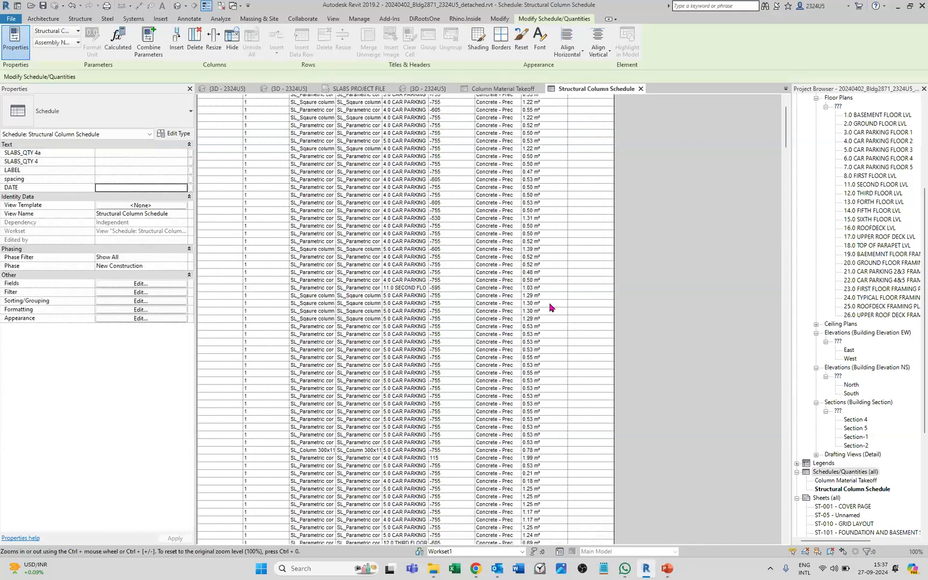
pyautogui.click(134, 284)
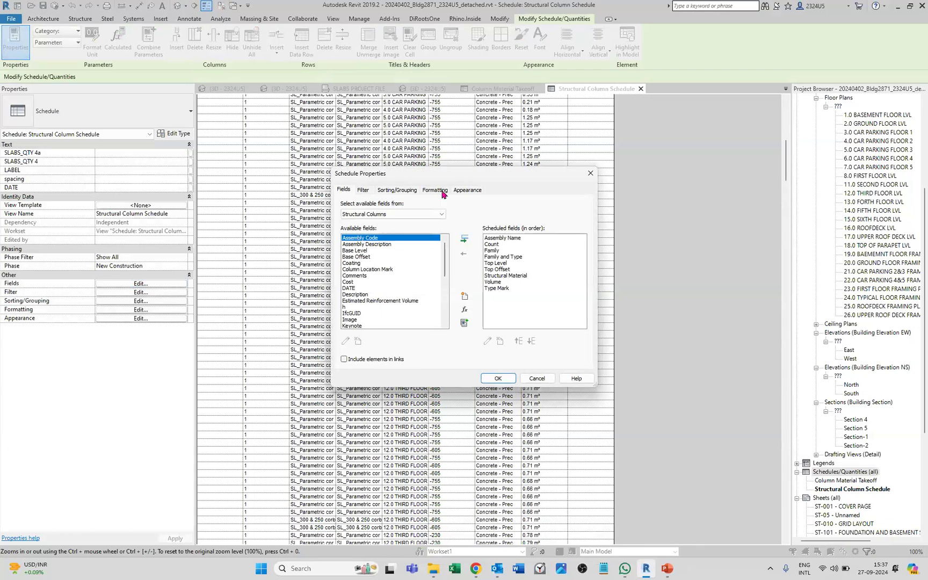
pyautogui.click(443, 194)
pyautogui.click(466, 193)
pyautogui.click(383, 192)
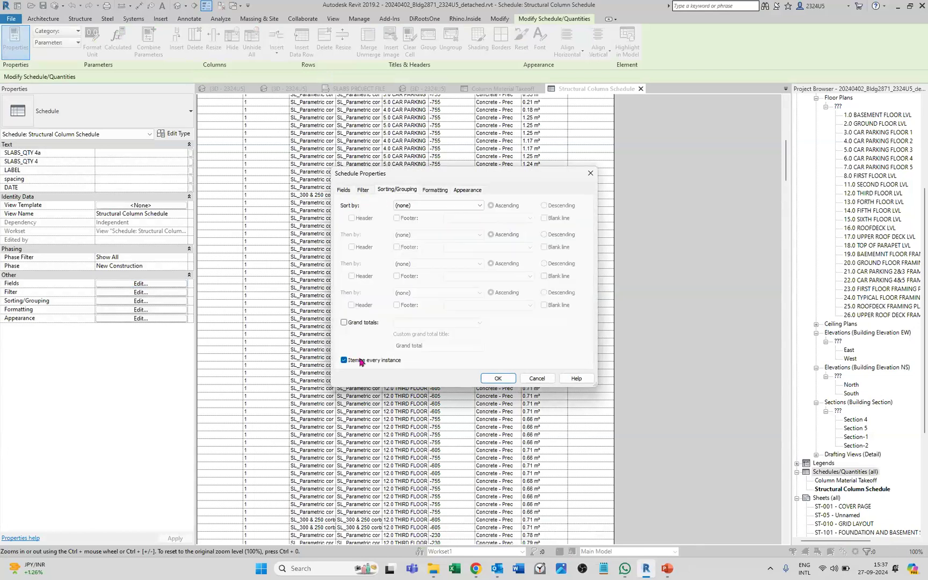
pyautogui.click(363, 324)
pyautogui.click(498, 378)
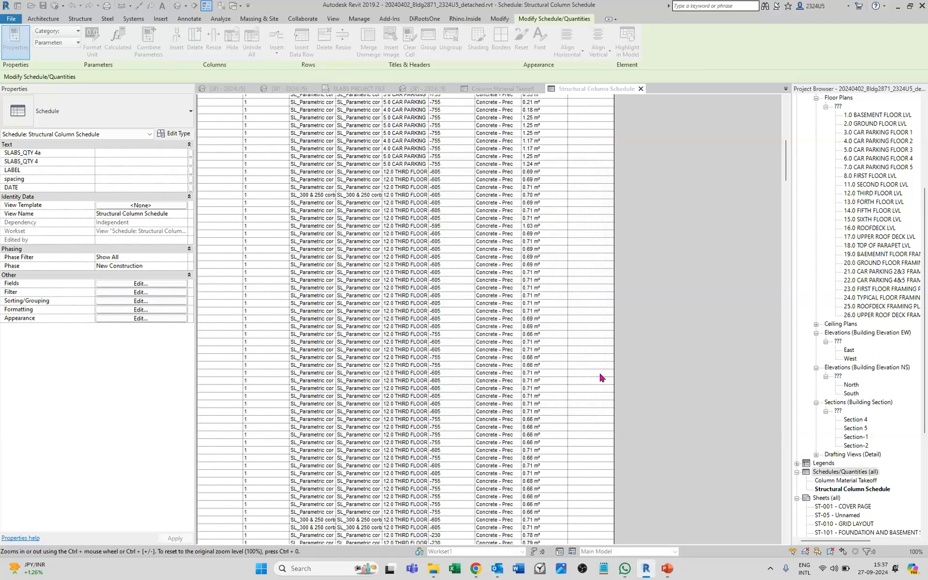
pyautogui.moveTo(788, 157); pyautogui.dragTo(733, 523)
pyautogui.scroll(-2, 694, 379)
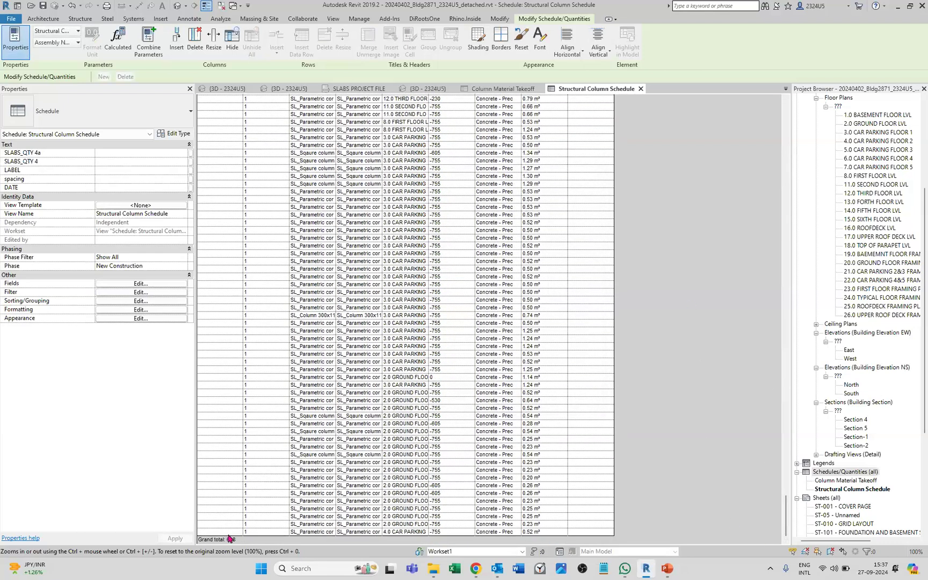
# Set the Volume field of the structural column schedule to calculate totals.
pyautogui.click(140, 283)
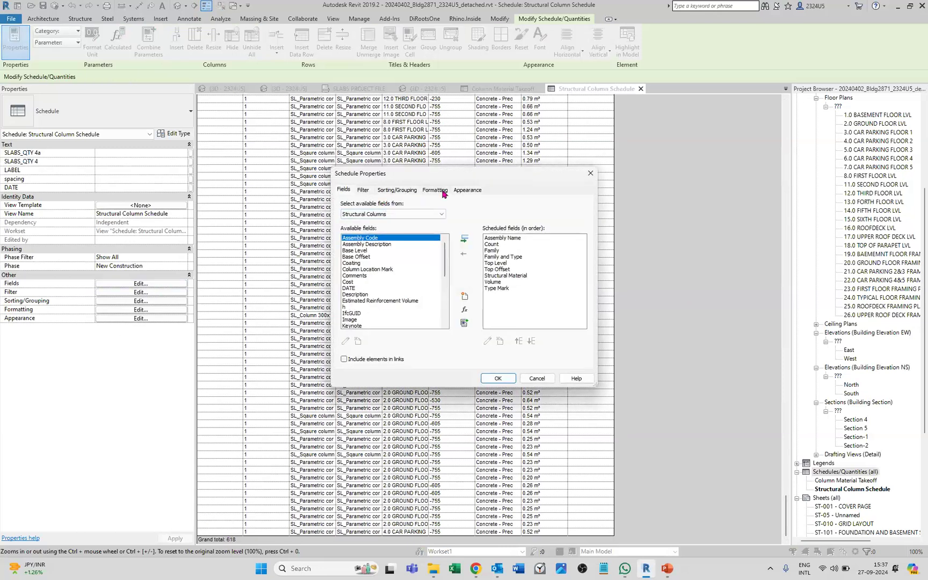
pyautogui.click(435, 190)
pyautogui.click(349, 256)
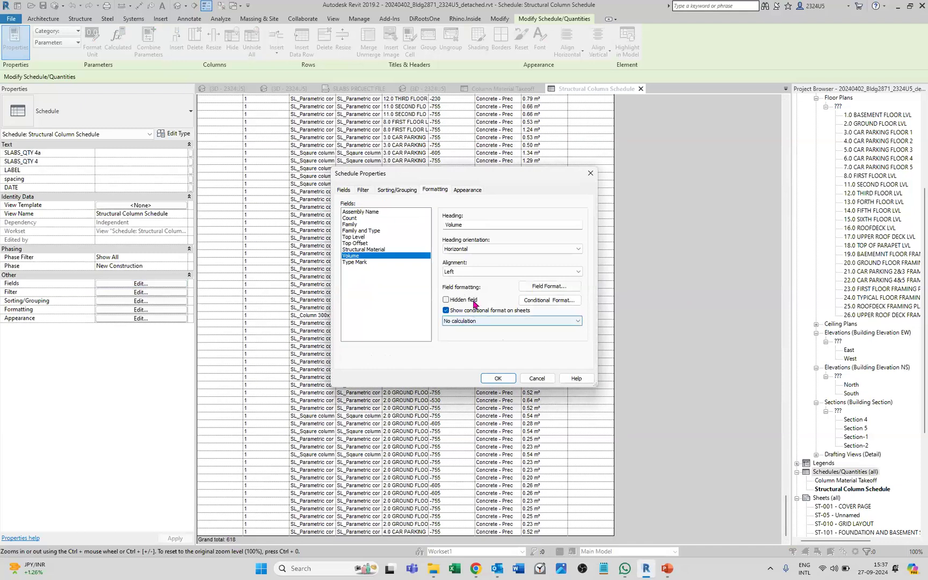
pyautogui.click(465, 321)
pyautogui.click(465, 335)
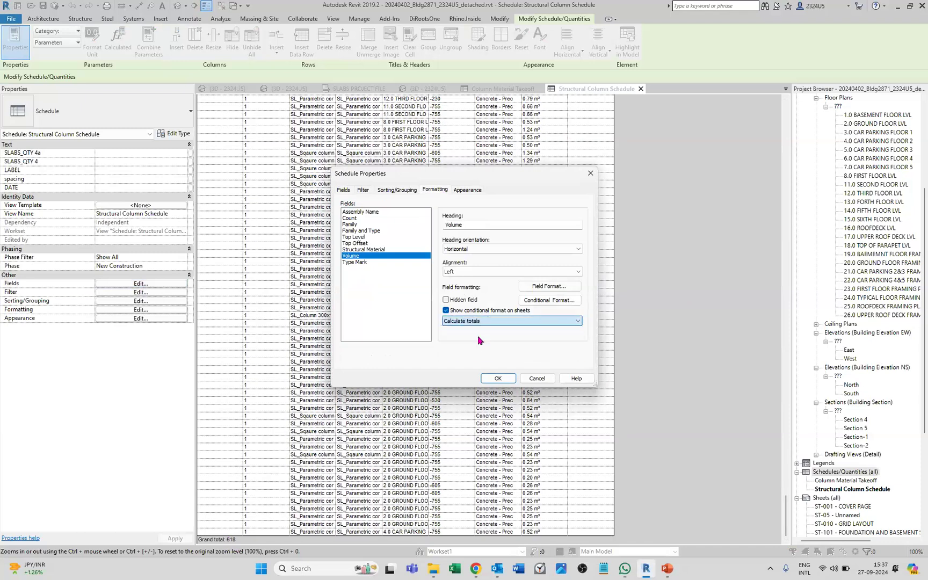
pyautogui.click(499, 379)
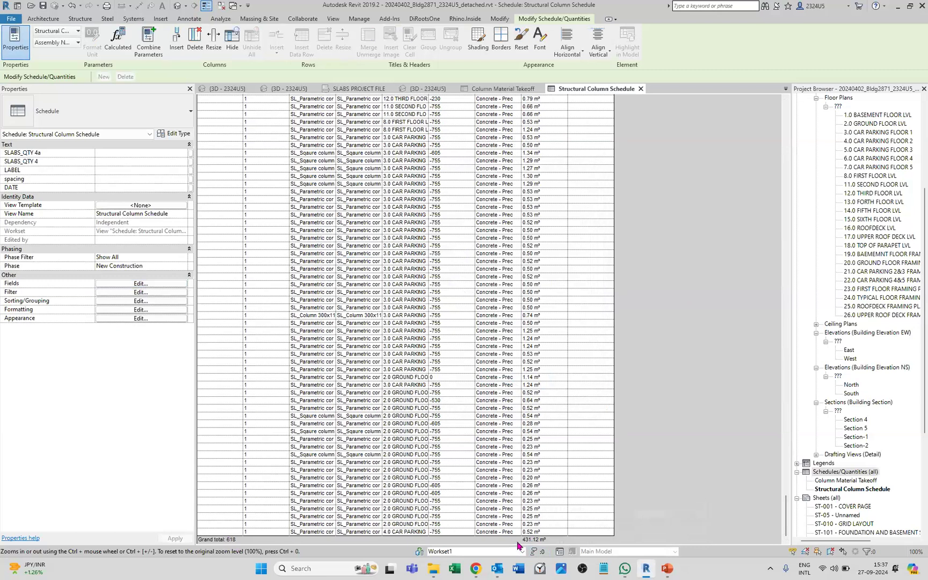
# Widen the Top Level and Structural Material columns so their full text fits, and select the first column entry.
pyautogui.scroll(5, 516, 306)
pyautogui.moveTo(792, 489); pyautogui.dragTo(821, 104)
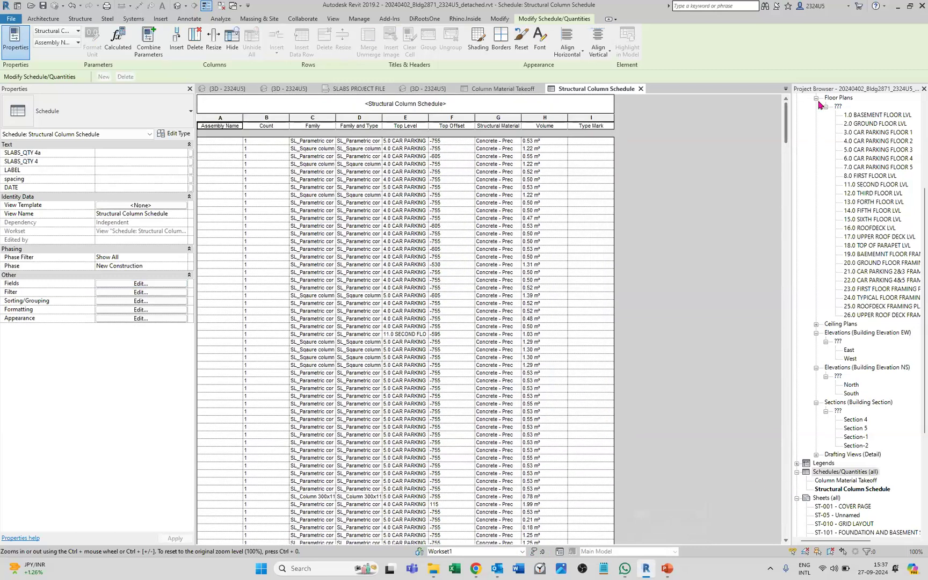
pyautogui.moveTo(428, 117); pyautogui.dragTo(477, 117)
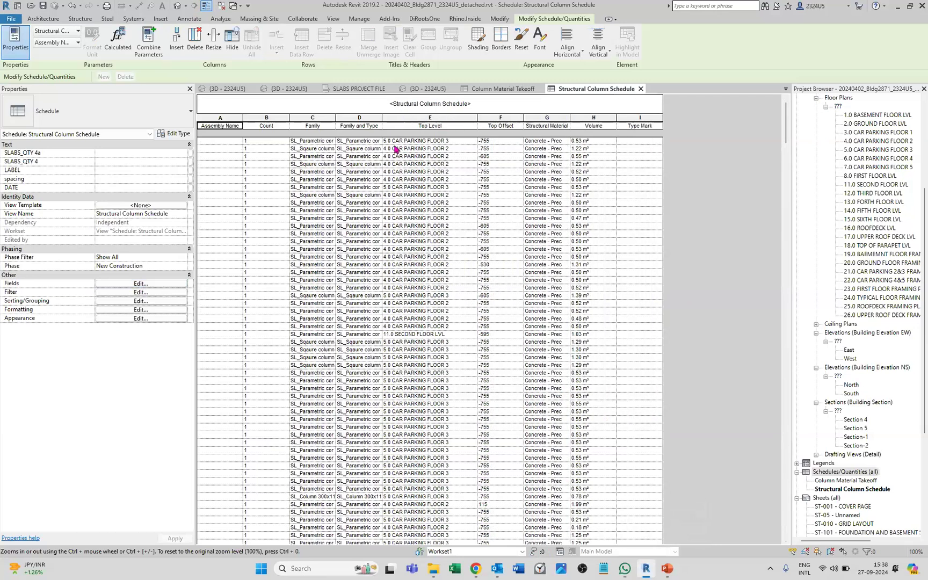
pyautogui.click(317, 142)
pyautogui.moveTo(316, 142); pyautogui.dragTo(633, 142)
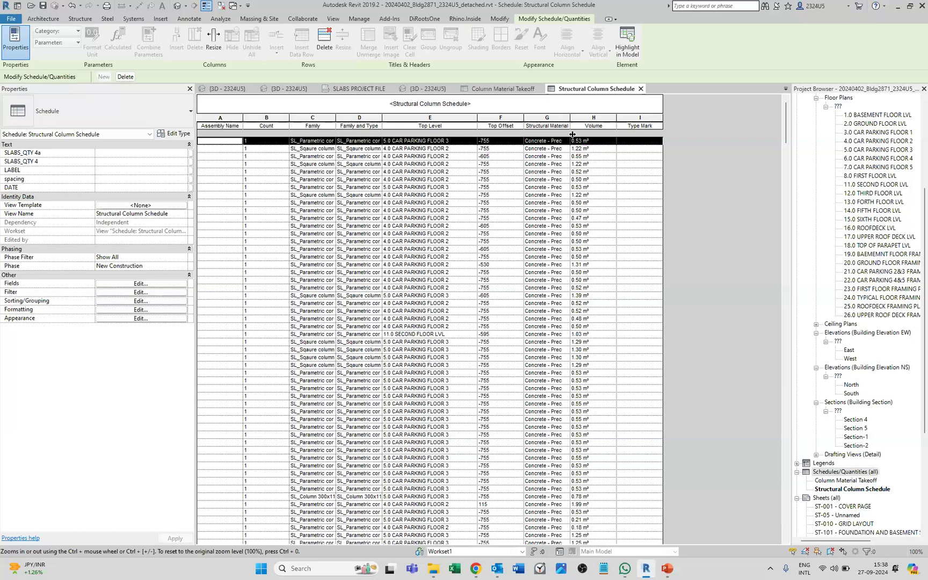
pyautogui.moveTo(572, 115); pyautogui.dragTo(625, 115)
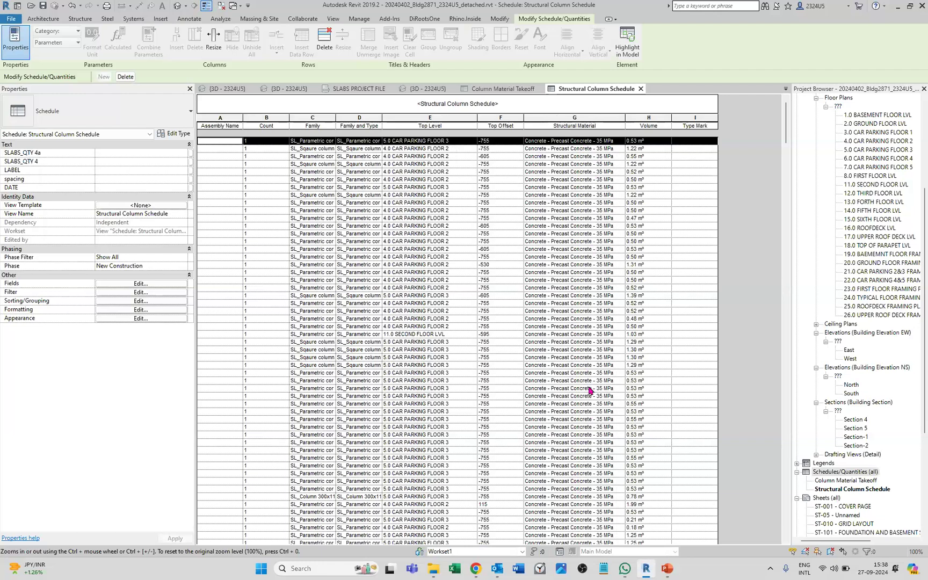
# Review the schedule down to its totals and return to the 3D view to show the whole building.
pyautogui.moveTo(786, 119); pyautogui.dragTo(778, 534)
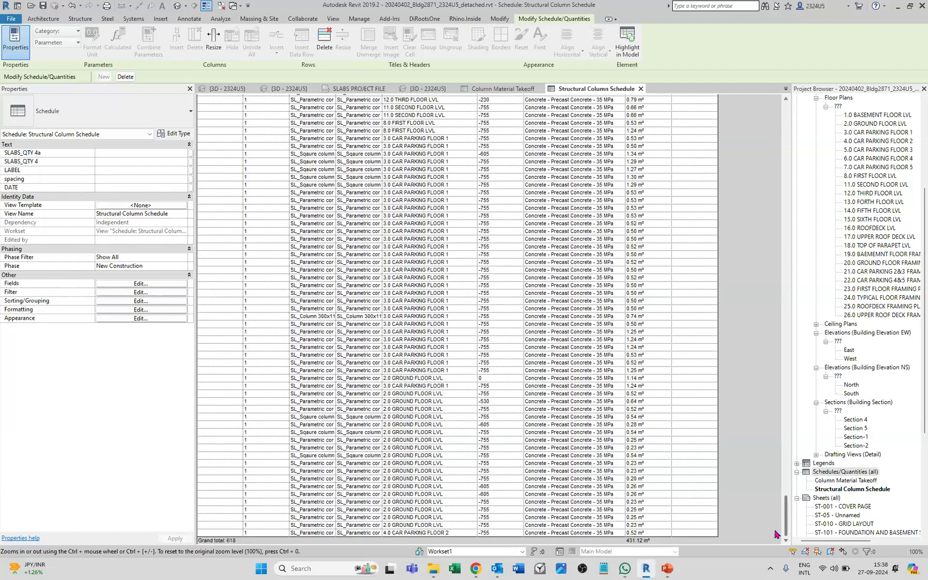
pyautogui.moveTo(786, 515); pyautogui.dragTo(786, 140)
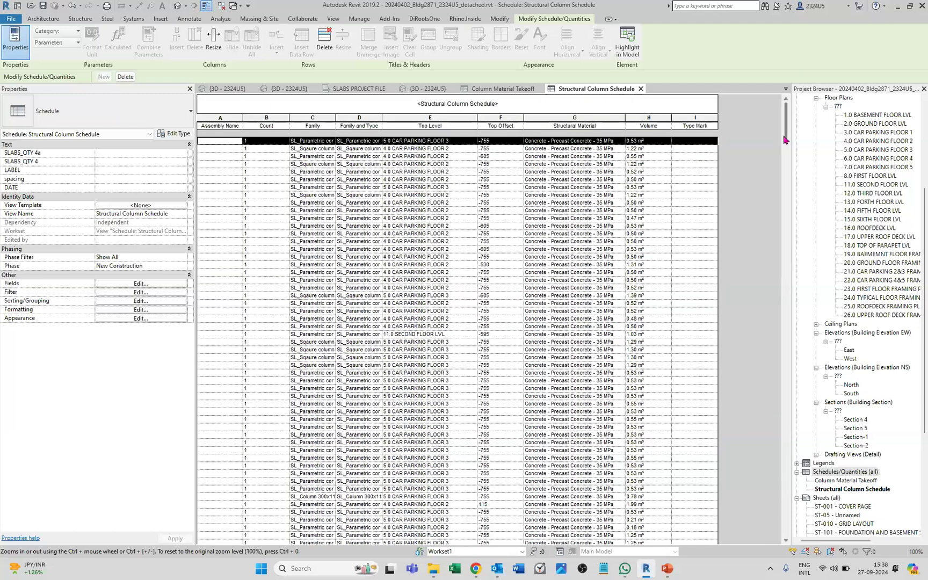
pyautogui.click(429, 90)
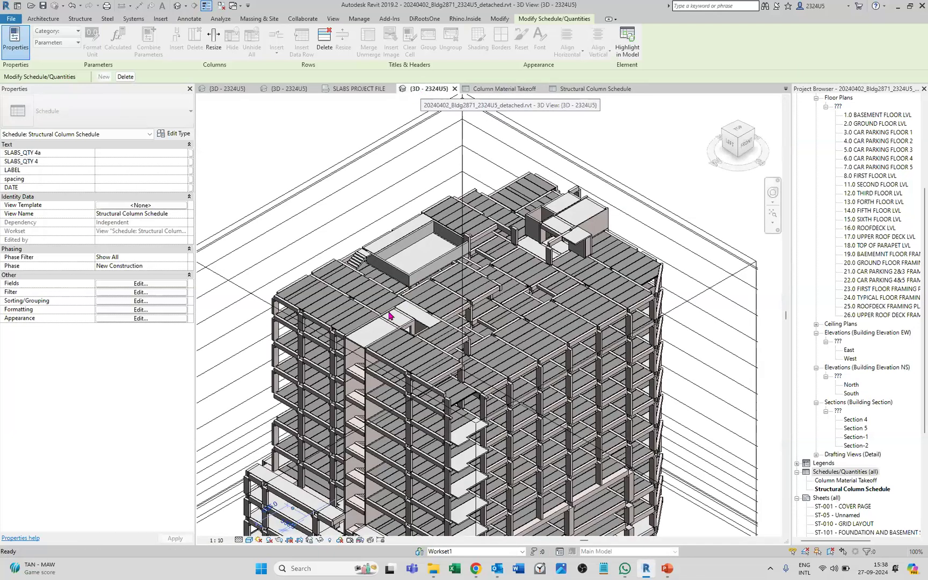
pyautogui.scroll(-3, 491, 214)
pyautogui.click(647, 392)
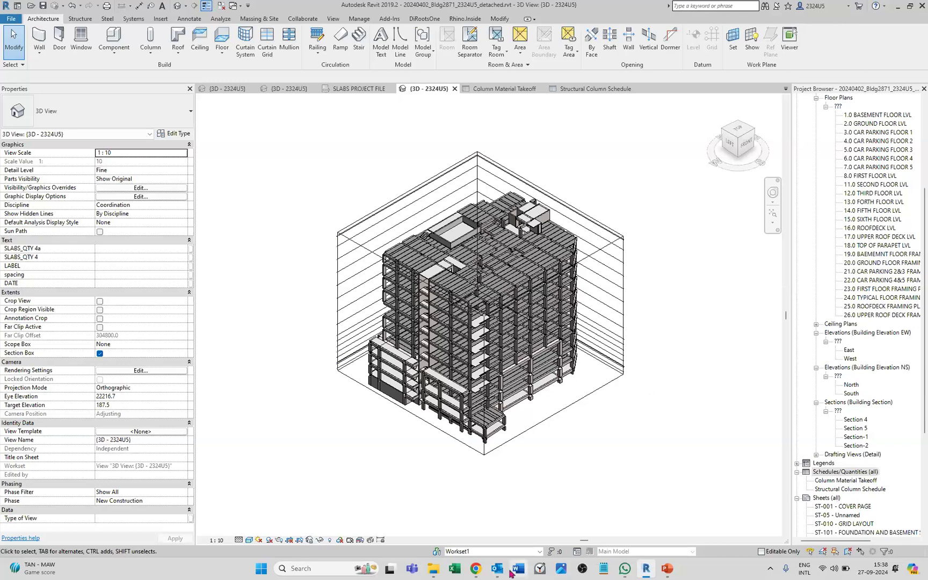
# Switch to the Zoom meeting in the browser and stop sharing the screen.
pyautogui.moveTo(496, 575)
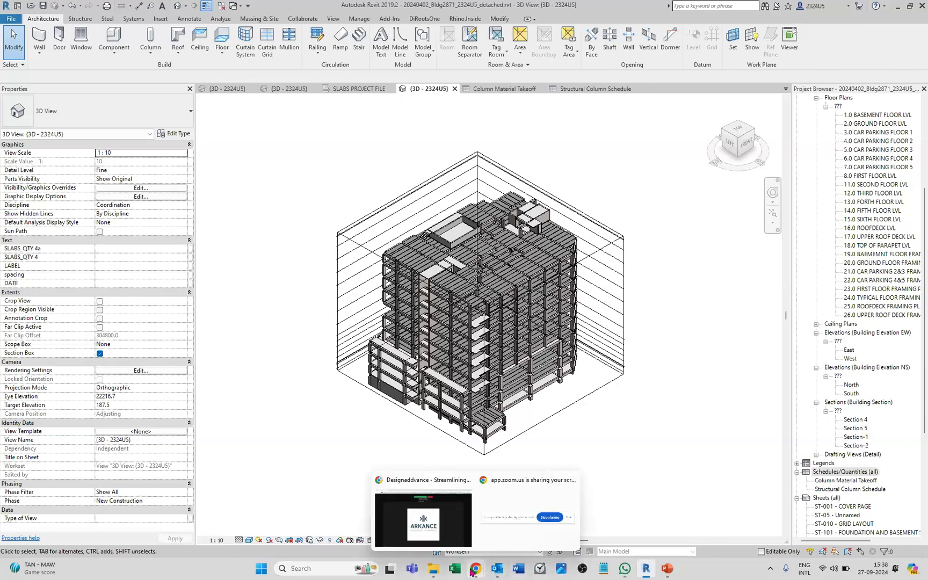
pyautogui.click(465, 543)
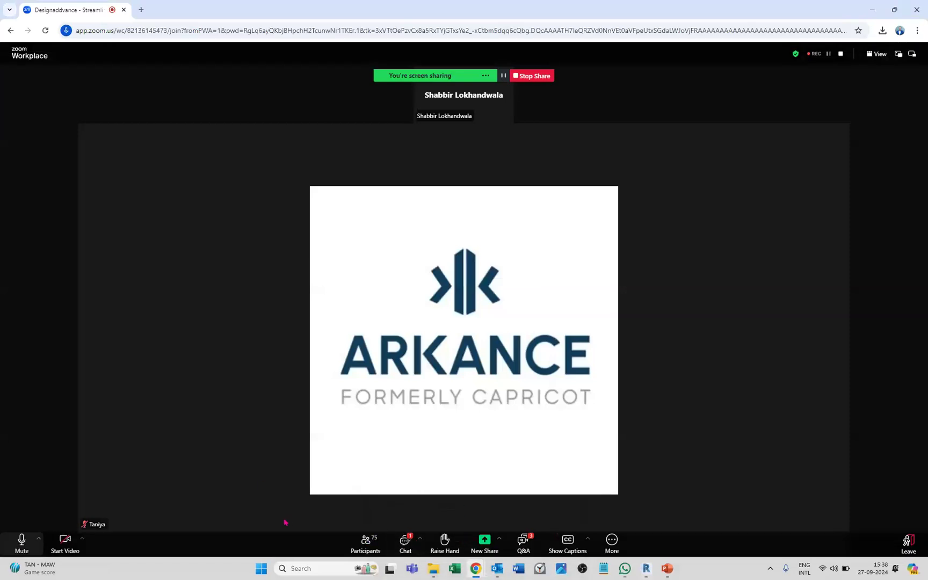
pyautogui.click(517, 77)
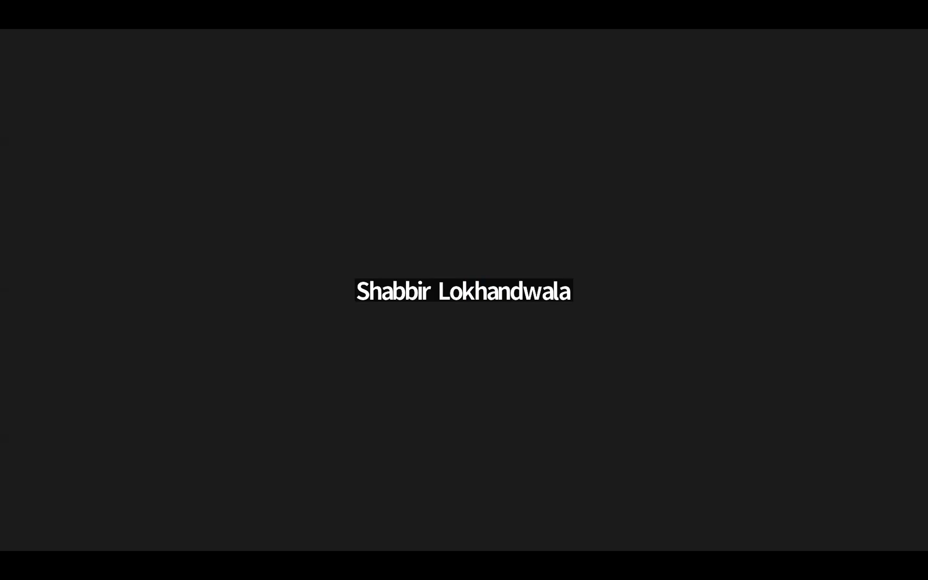